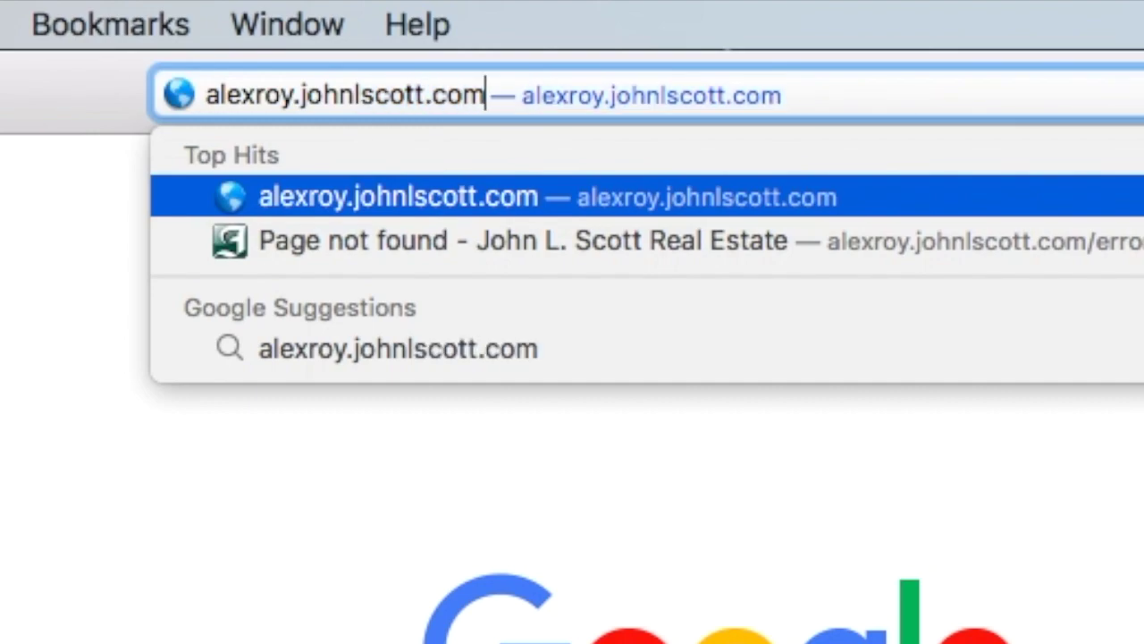
# Load alexroy.johnlscott.com in Safari to open the agent's John L. Scott site
pyautogui.press('Return')
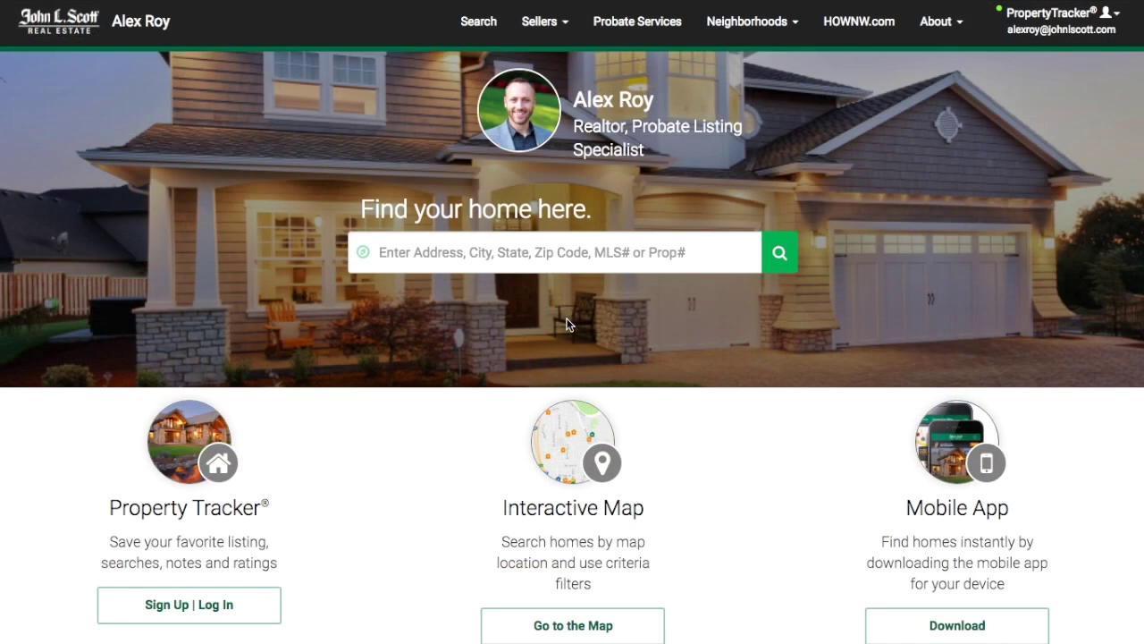
pyautogui.click(490, 252)
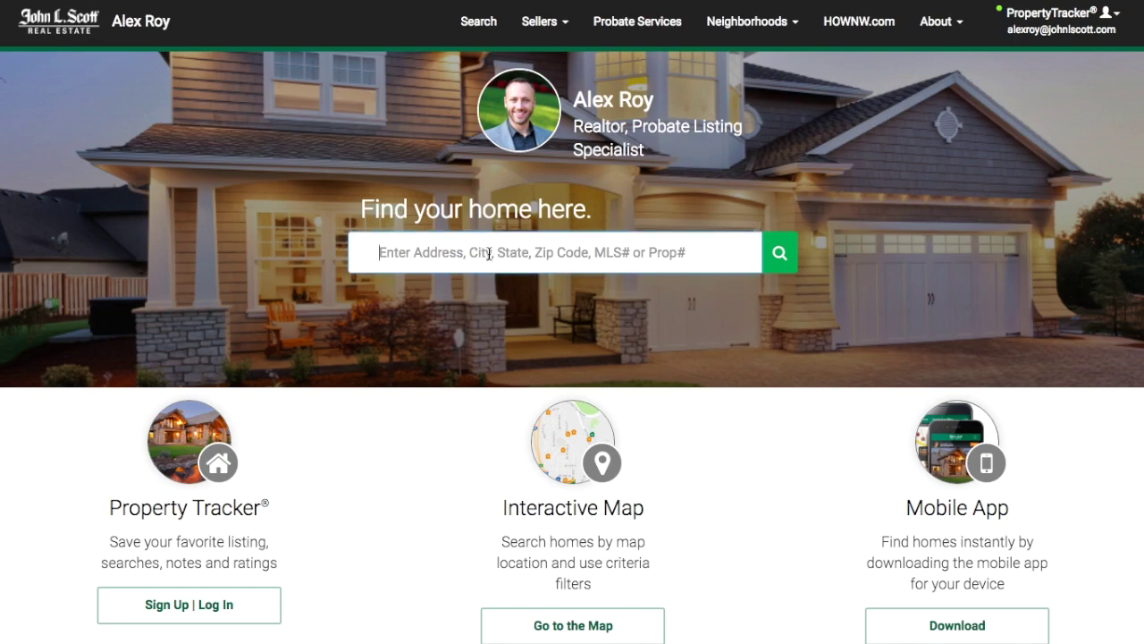
pyautogui.write('2425 ')
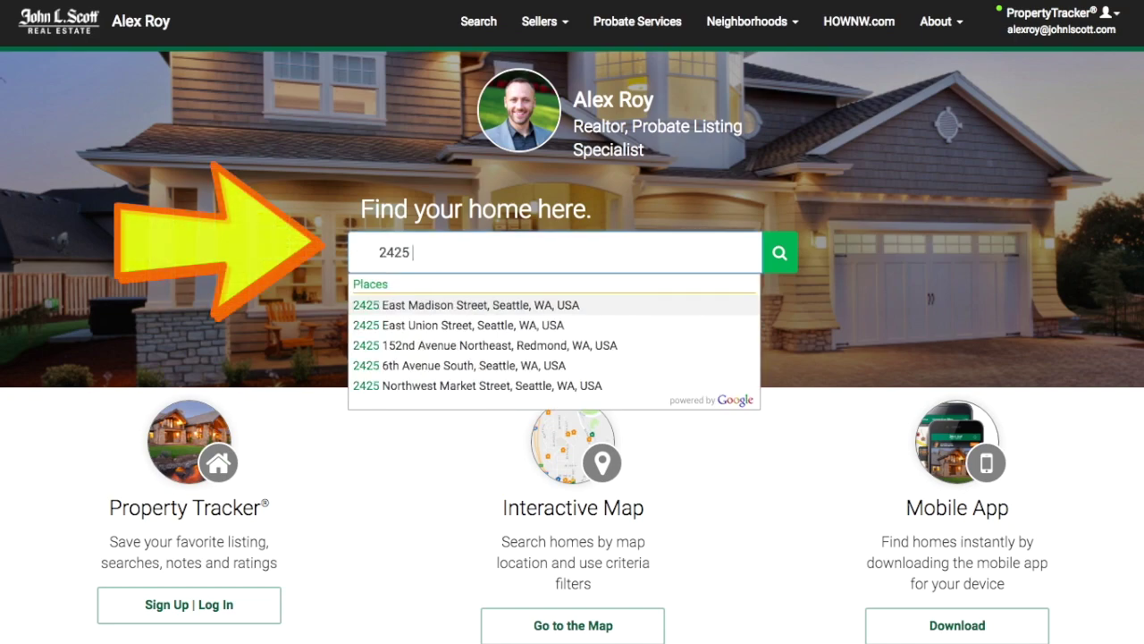
pyautogui.write('SE Market')
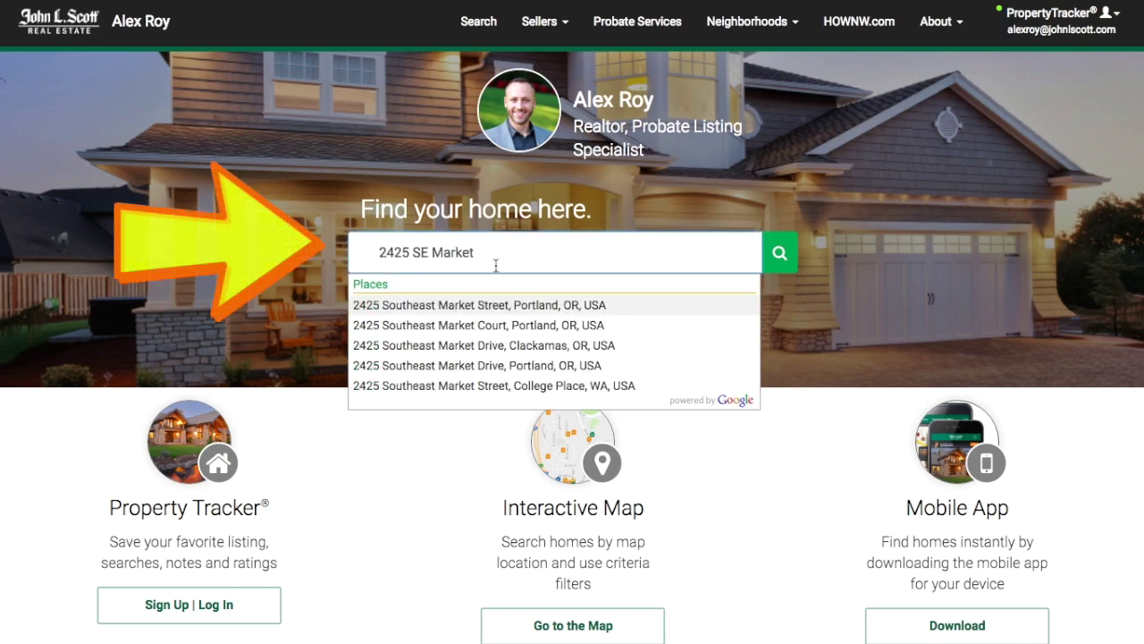
pyautogui.click(497, 306)
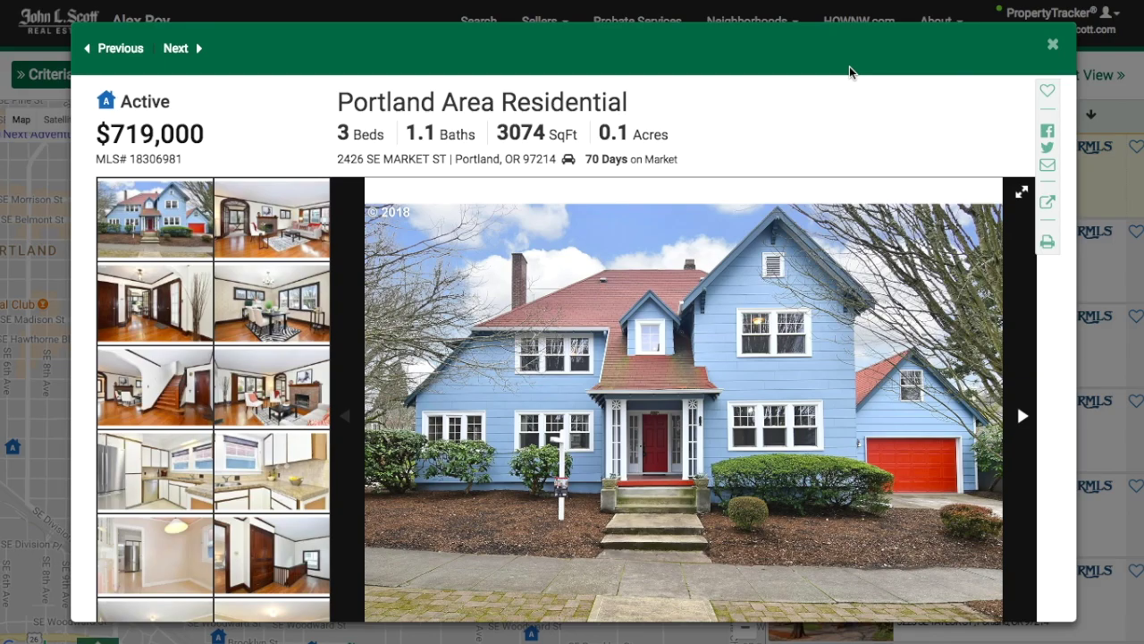
# Scroll through the $719,000, 3-bed listing's photos, details and features
pyautogui.scroll(-5, 815, 258)
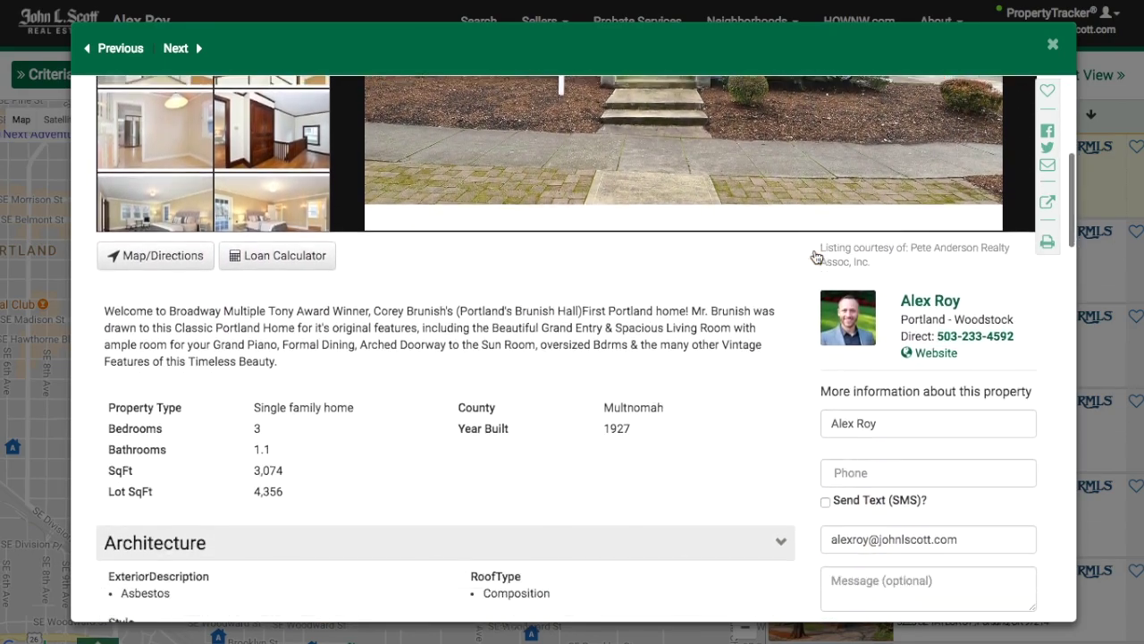
pyautogui.scroll(-2, 815, 257)
pyautogui.scroll(-2, 814, 256)
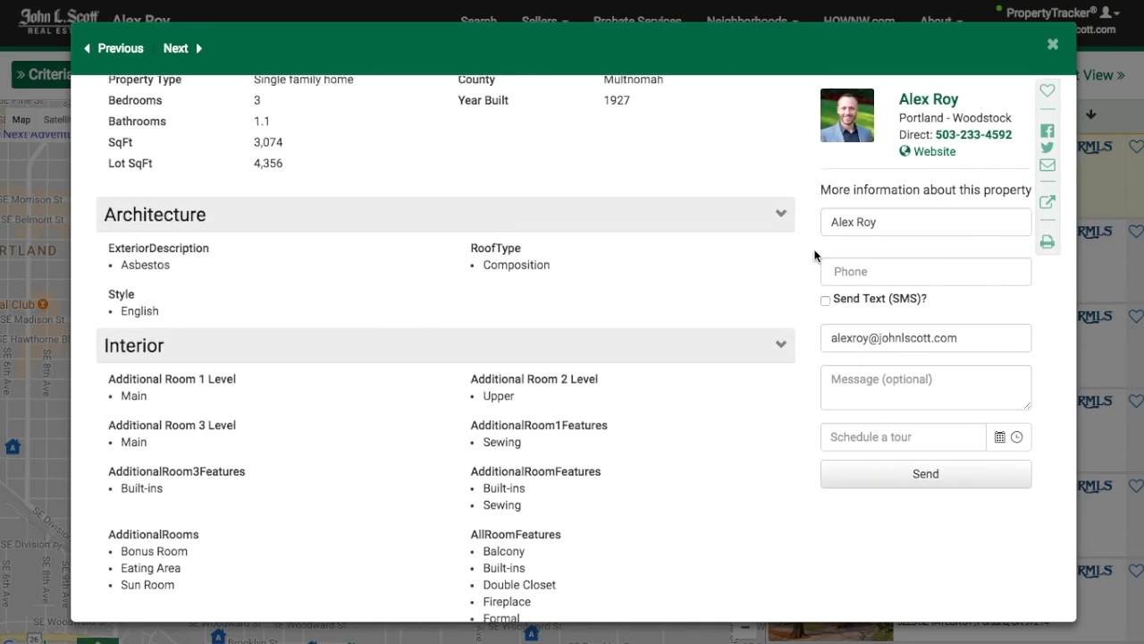
pyautogui.scroll(-2, 813, 254)
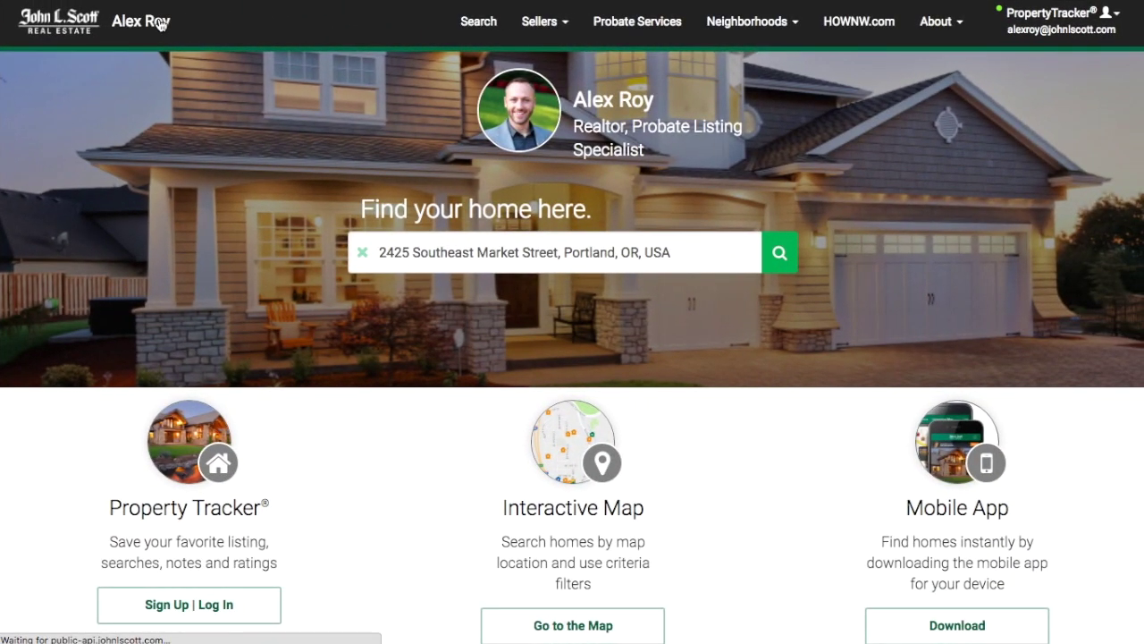
# Clear the address search and open the listings map at full width
pyautogui.click(363, 252)
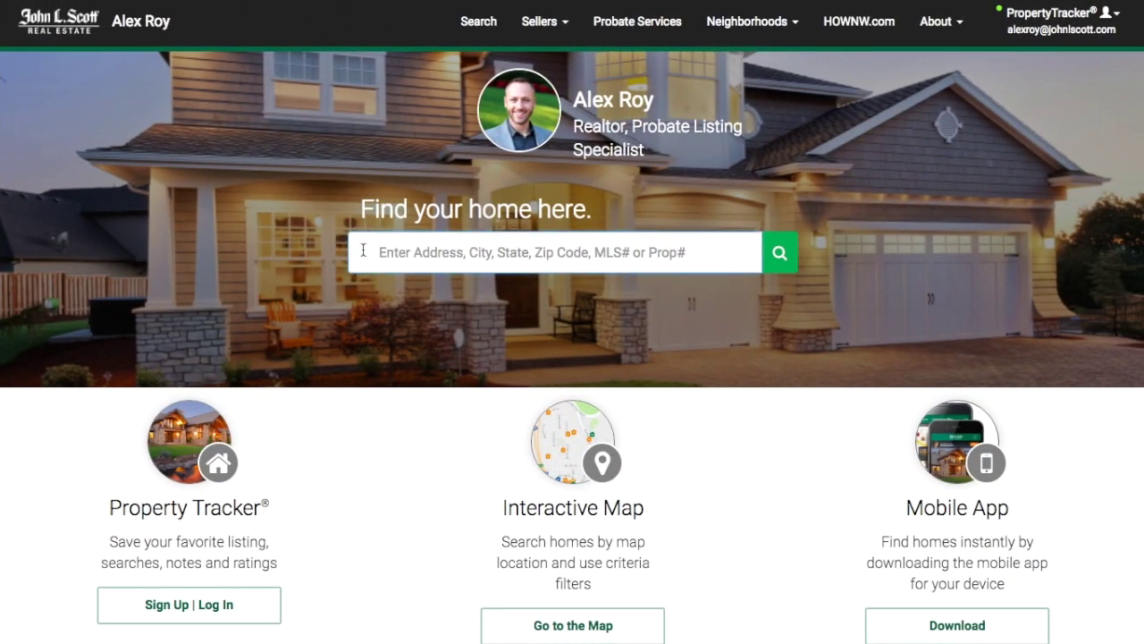
pyautogui.scroll(-3, 390, 400)
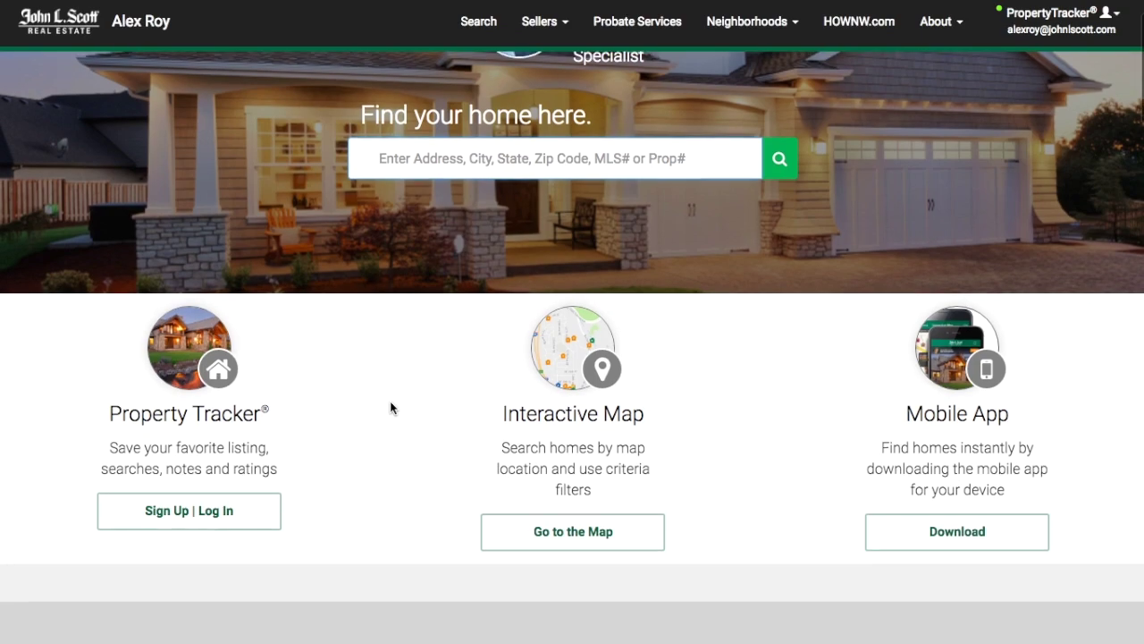
pyautogui.click(572, 515)
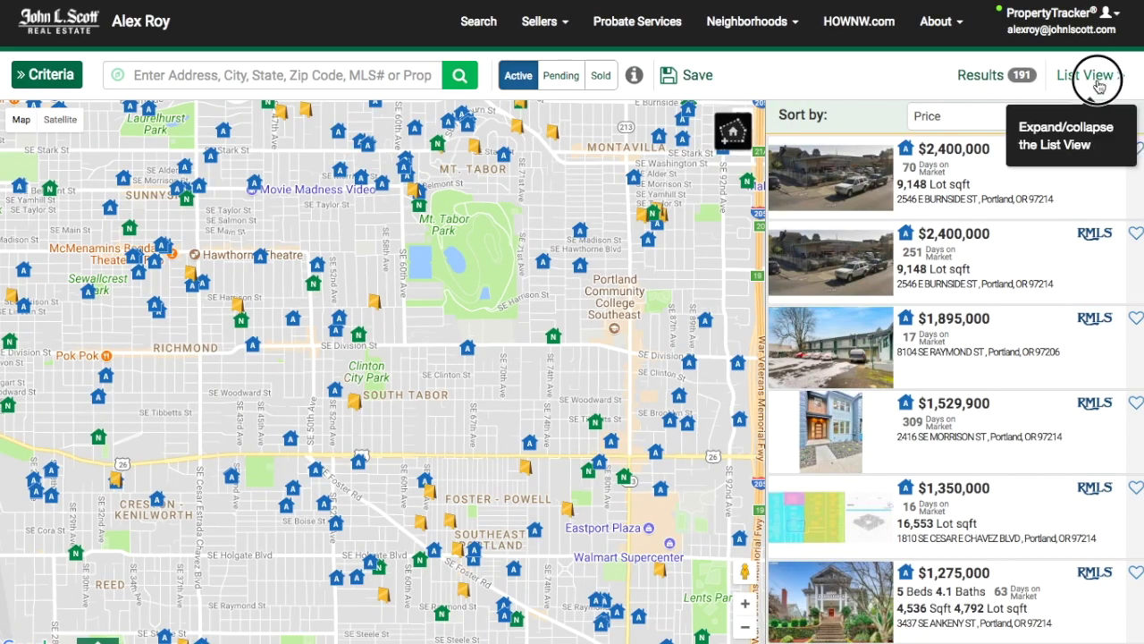
pyautogui.click(1098, 82)
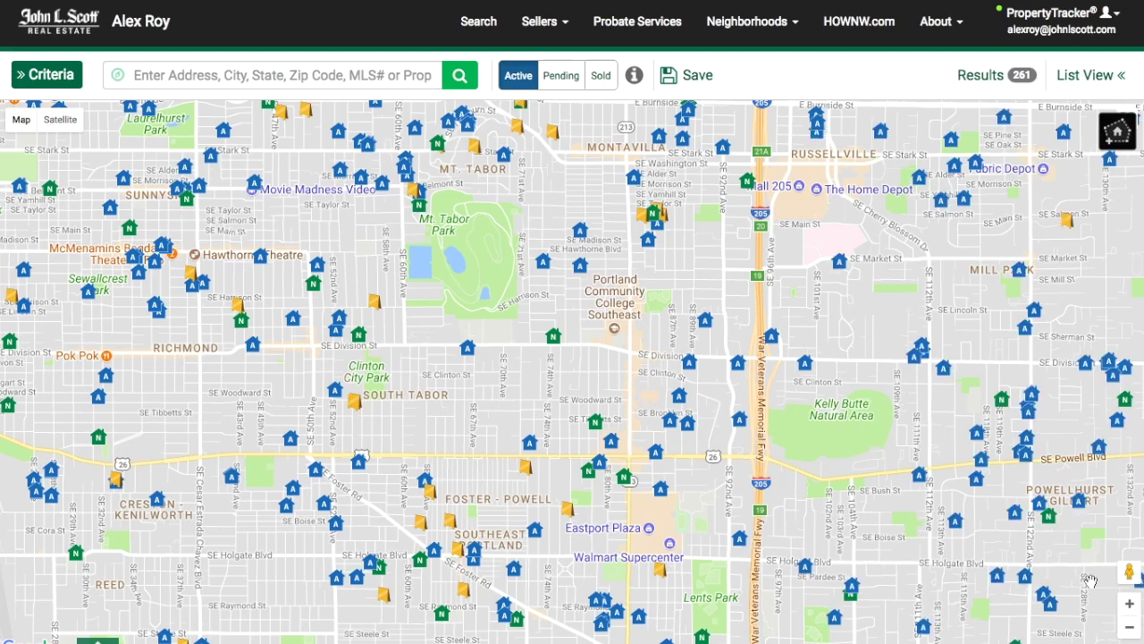
# Zoom the map around Southeast Portland until it shows 44 results
pyautogui.click(1129, 606)
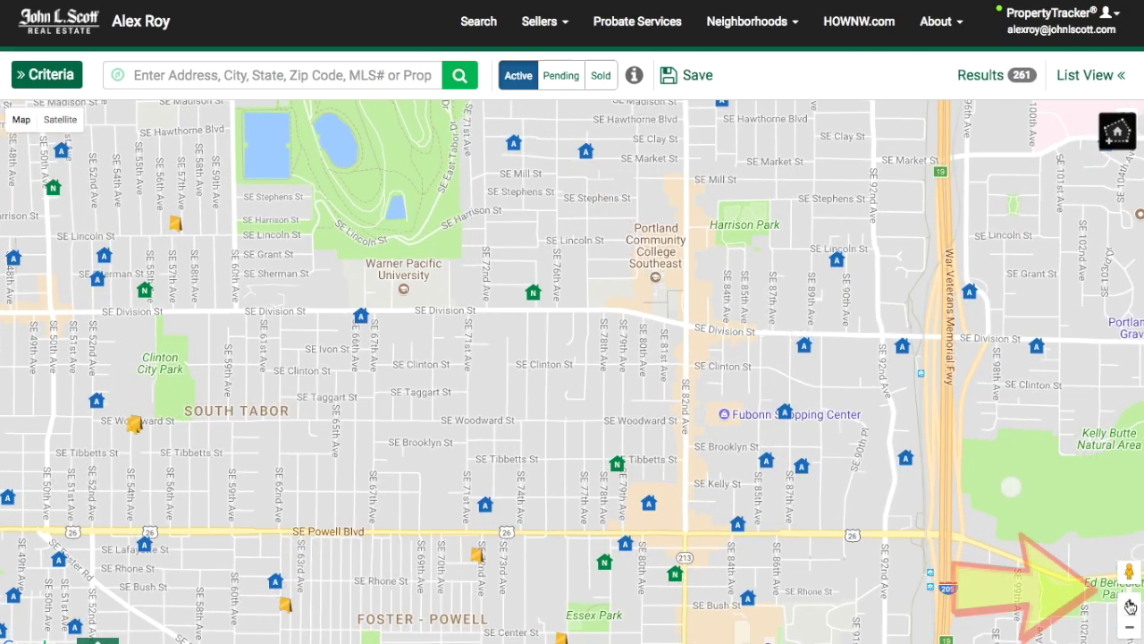
pyautogui.click(1129, 603)
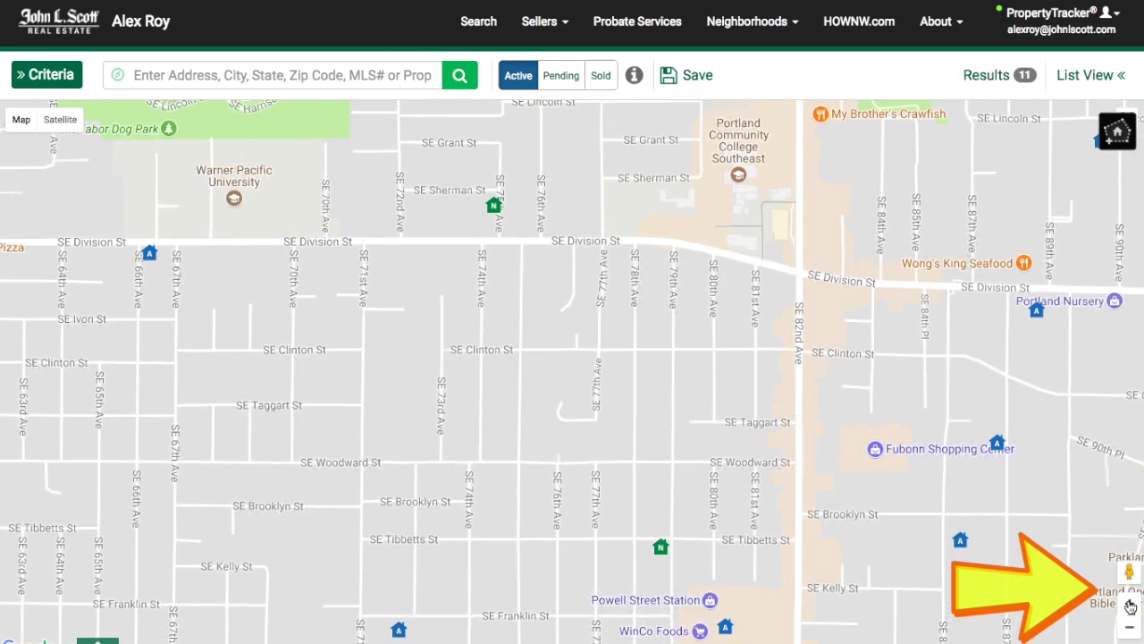
pyautogui.click(1129, 627)
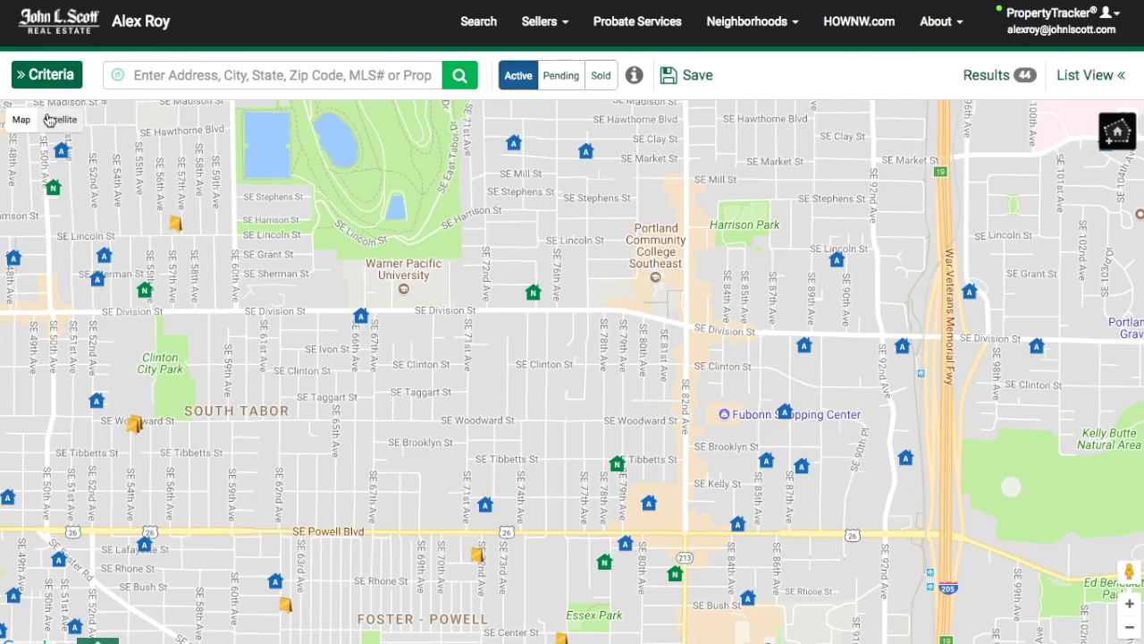
# Switch to satellite imagery without labels, then to the street map with terrain shading
pyautogui.moveTo(33, 131)
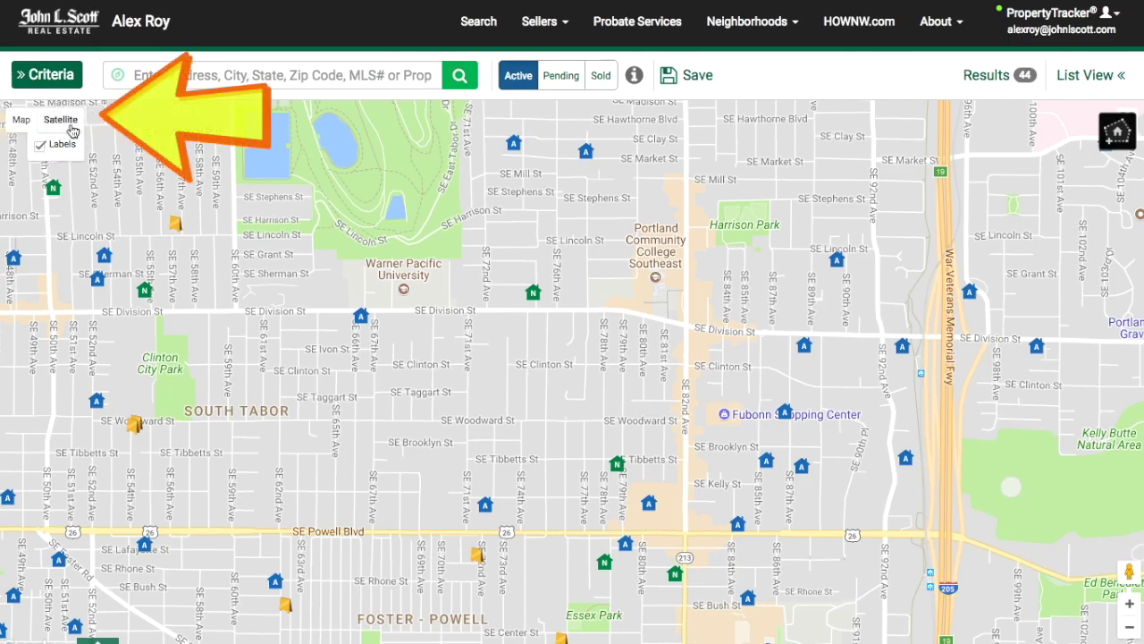
pyautogui.click(75, 123)
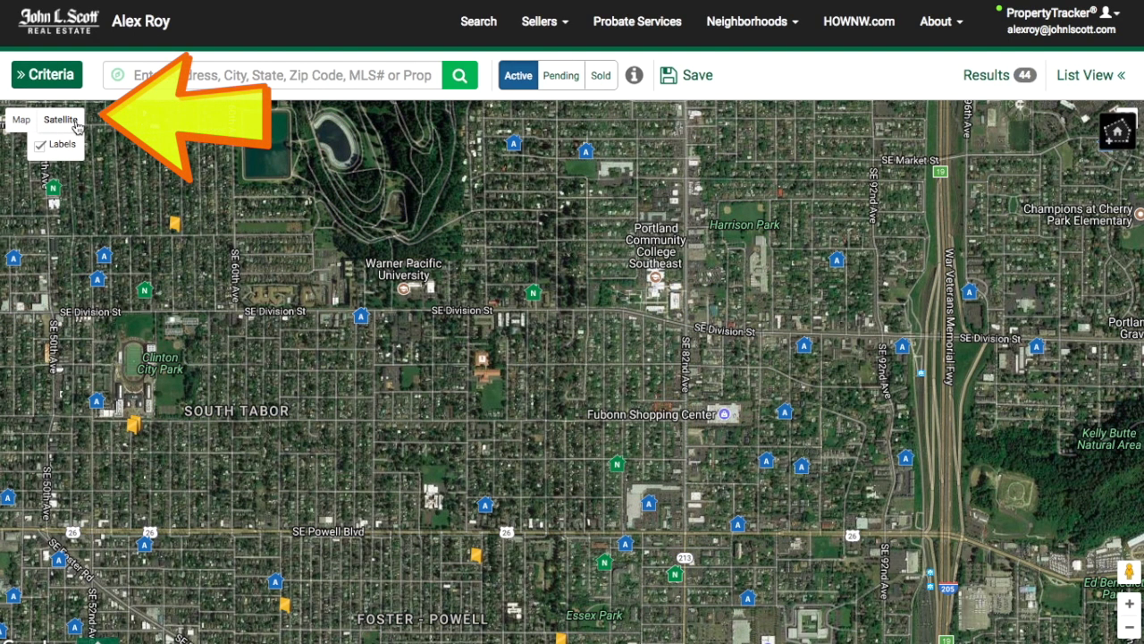
pyautogui.click(40, 151)
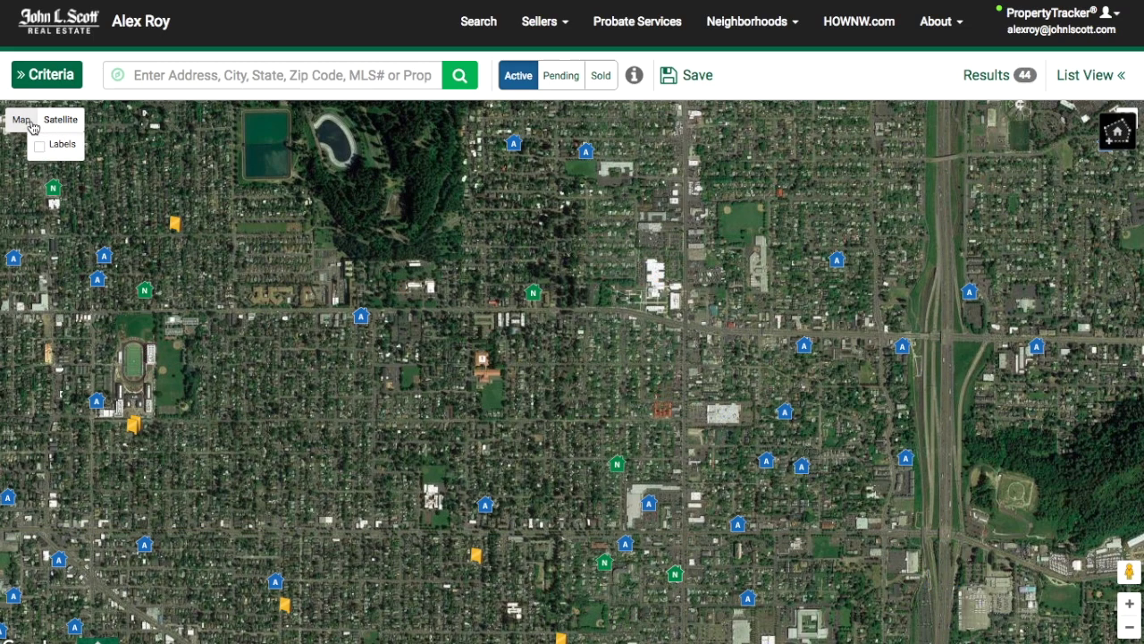
pyautogui.click(24, 122)
pyautogui.click(16, 150)
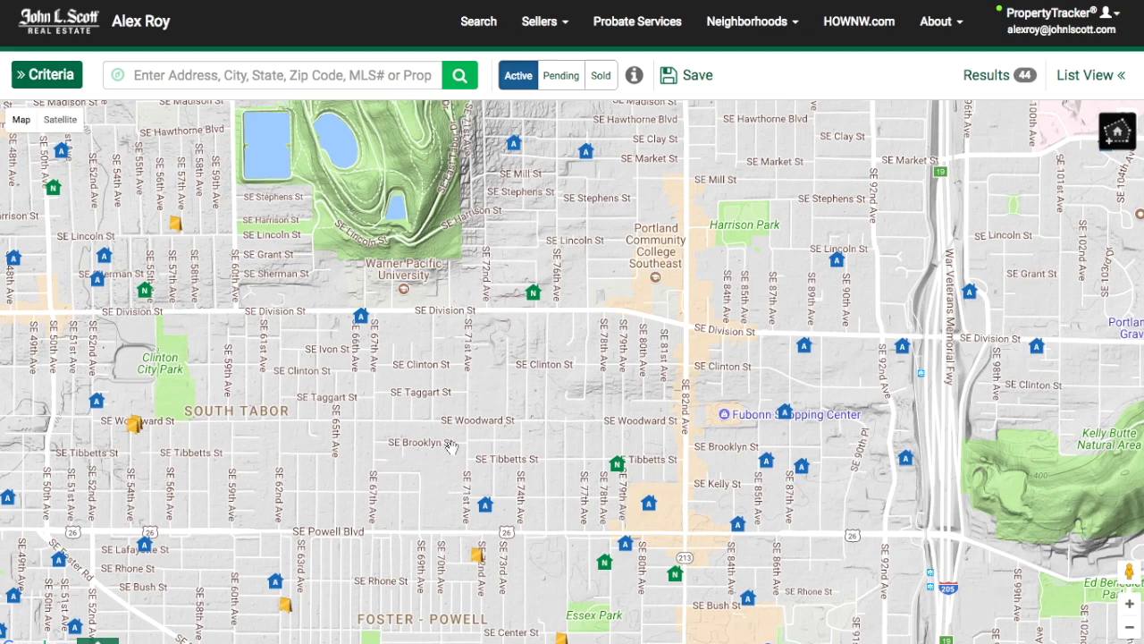
pyautogui.click(485, 506)
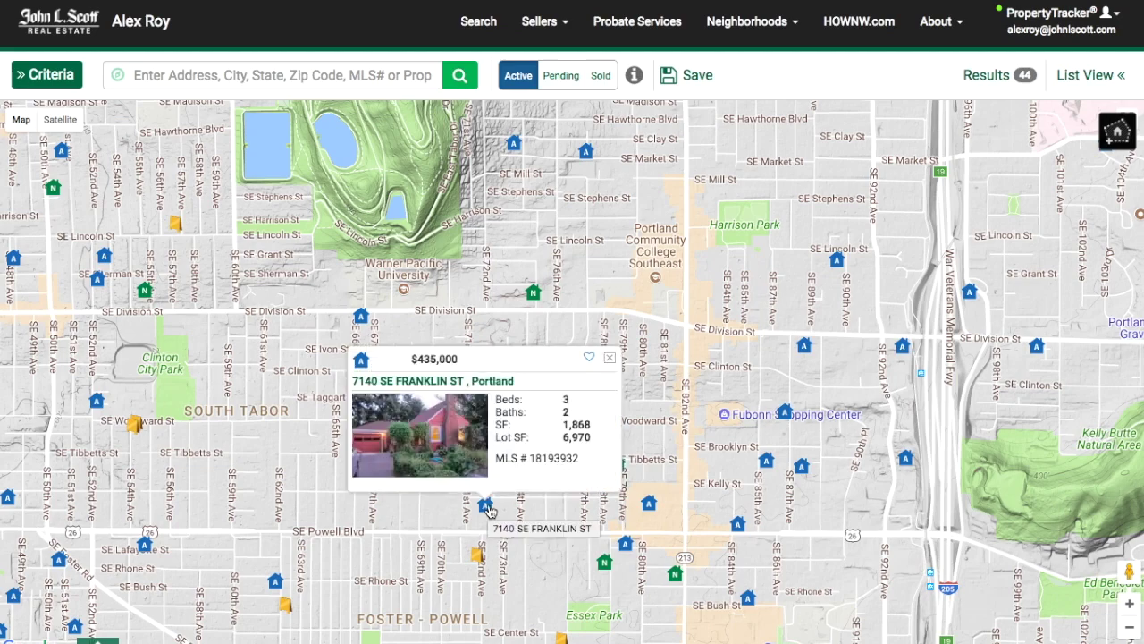
pyautogui.click(549, 550)
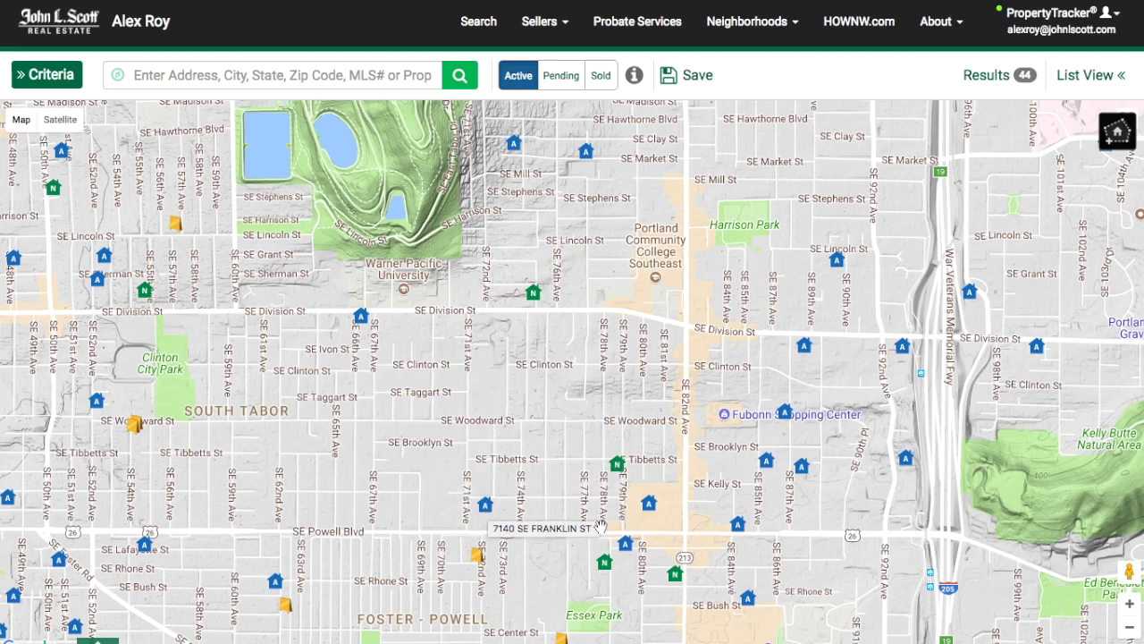
pyautogui.click(617, 464)
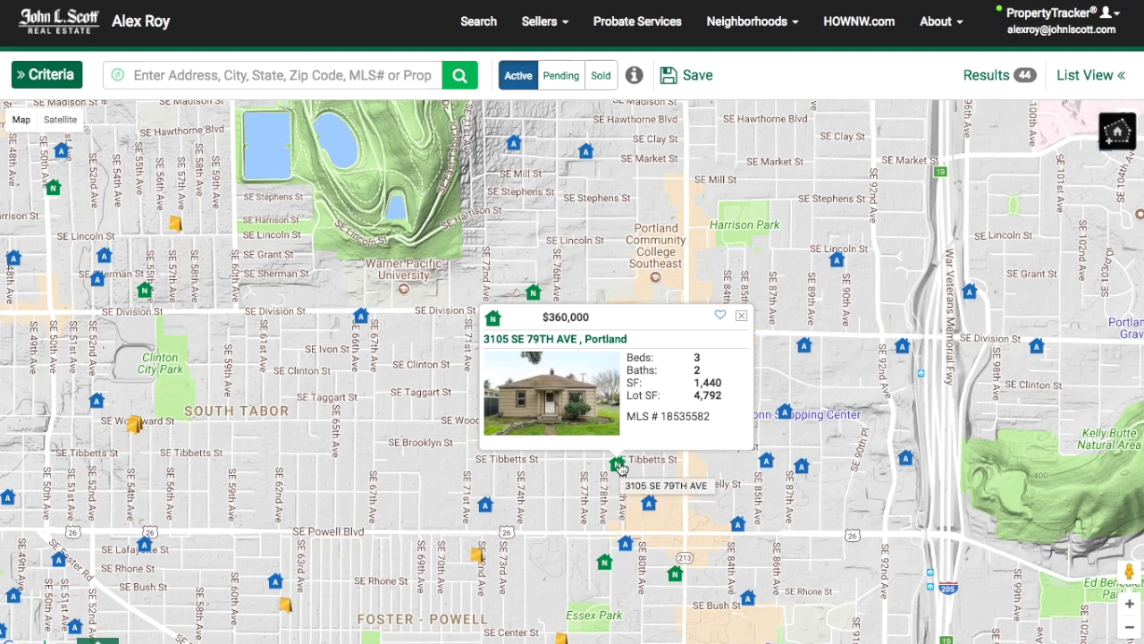
pyautogui.click(571, 520)
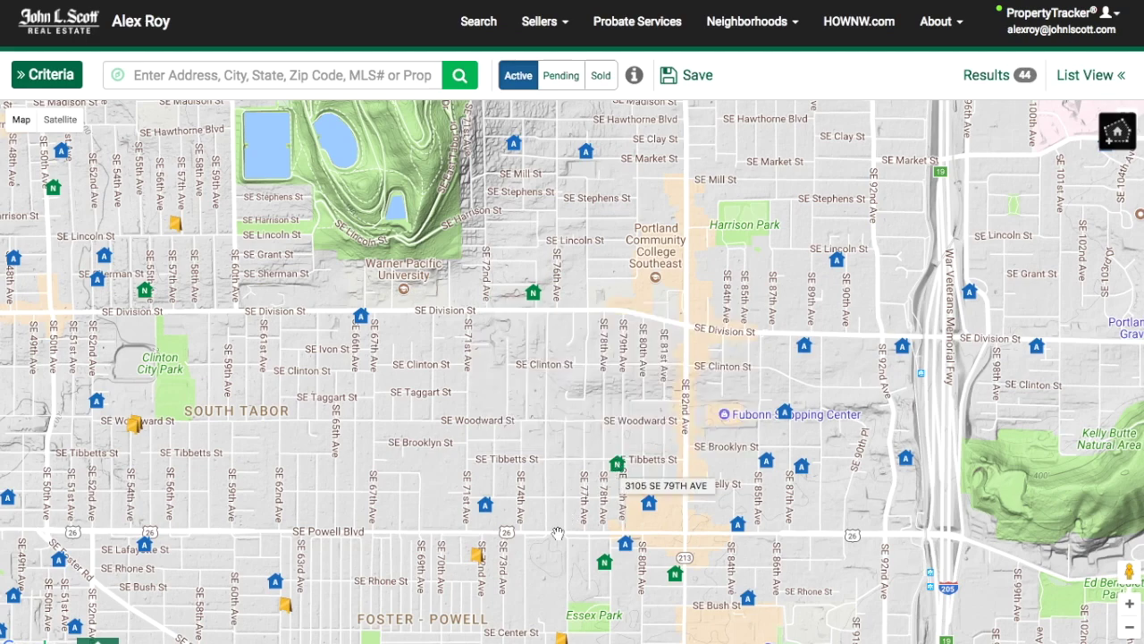
pyautogui.click(482, 563)
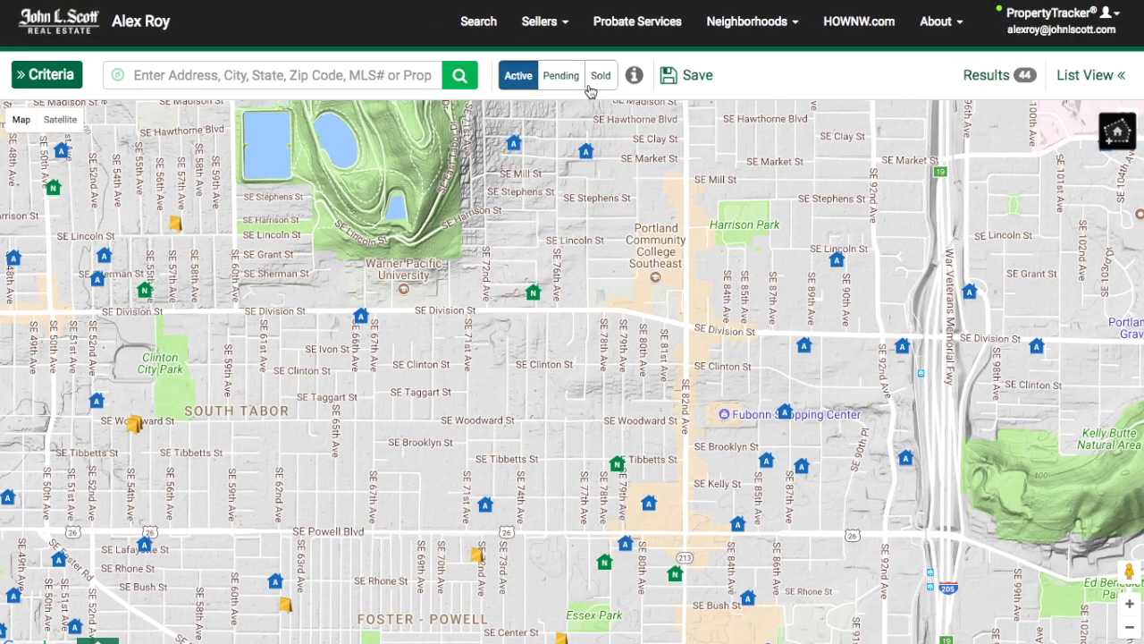
pyautogui.click(563, 76)
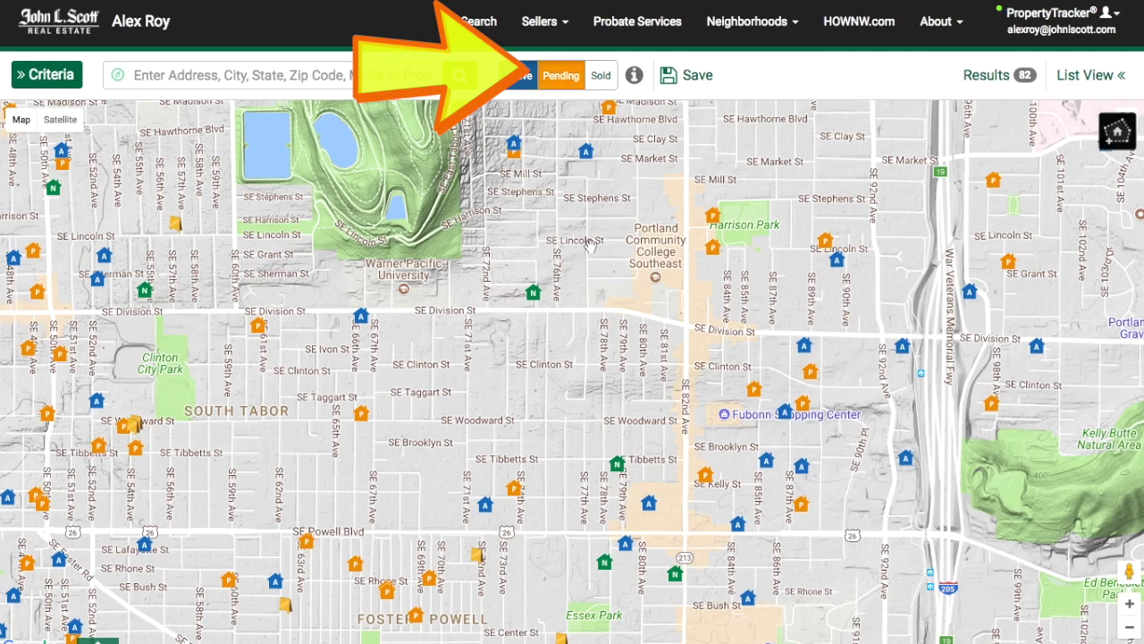
pyautogui.click(714, 252)
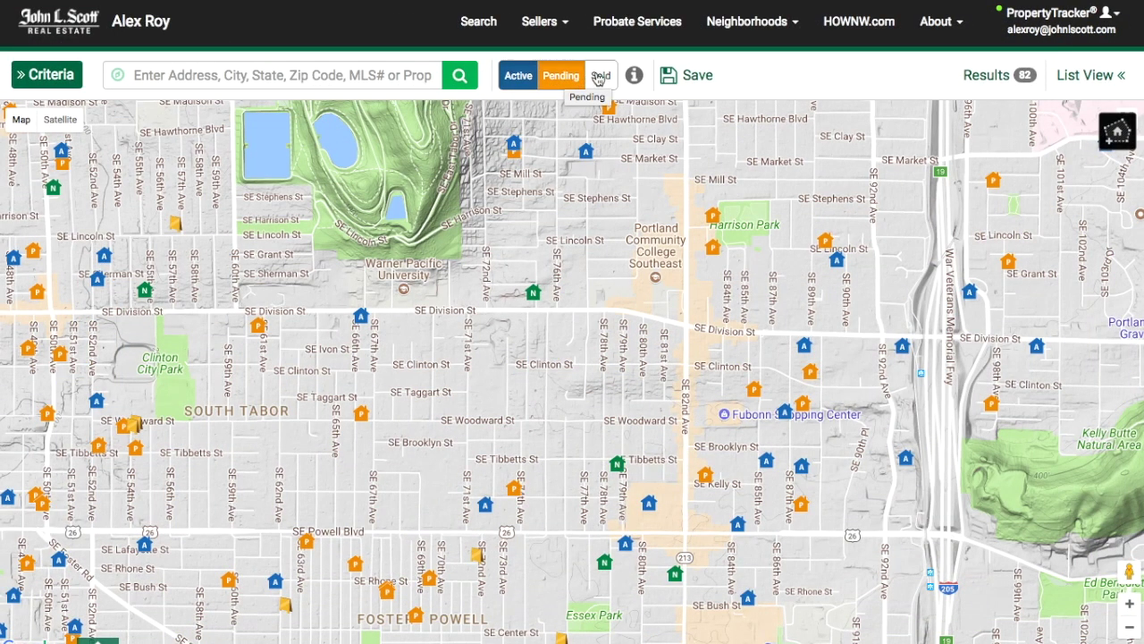
# Add sold listings to the map, raising results from 82 to 256
pyautogui.click(601, 76)
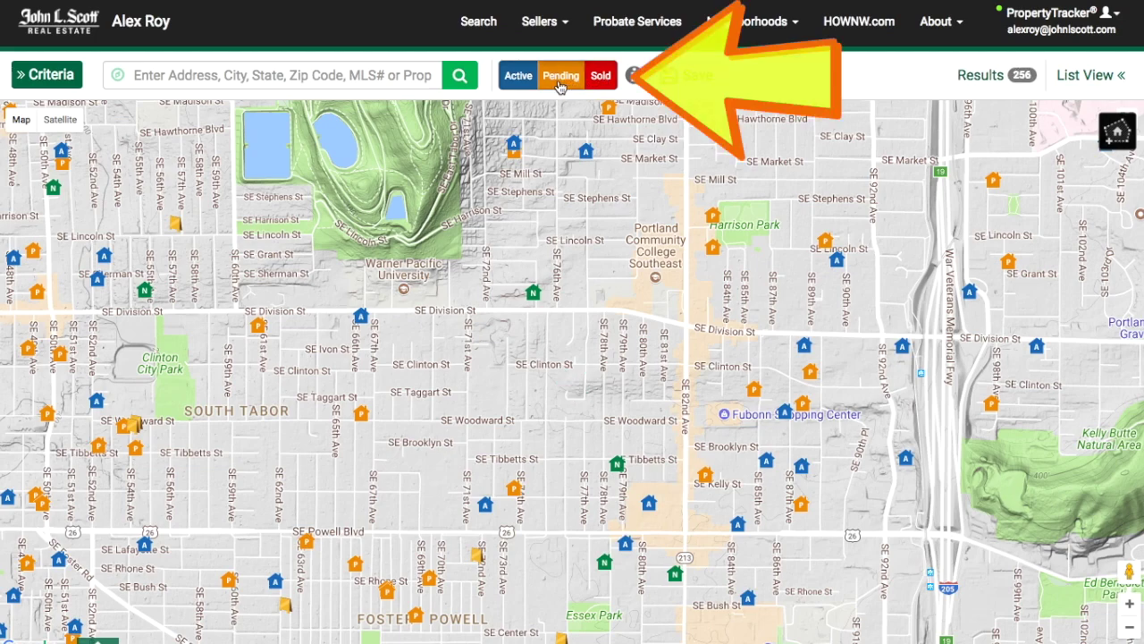
# Show only sold listings and preview the $406,000 sold home on SE 76th Ave
pyautogui.click(561, 82)
pyautogui.click(518, 76)
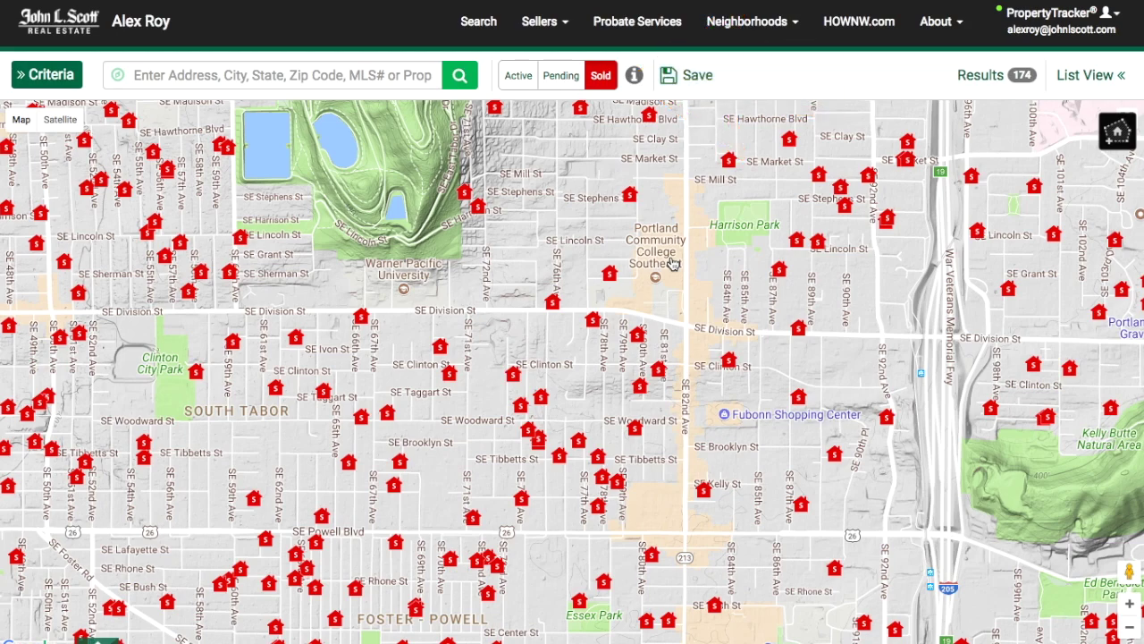
pyautogui.click(554, 304)
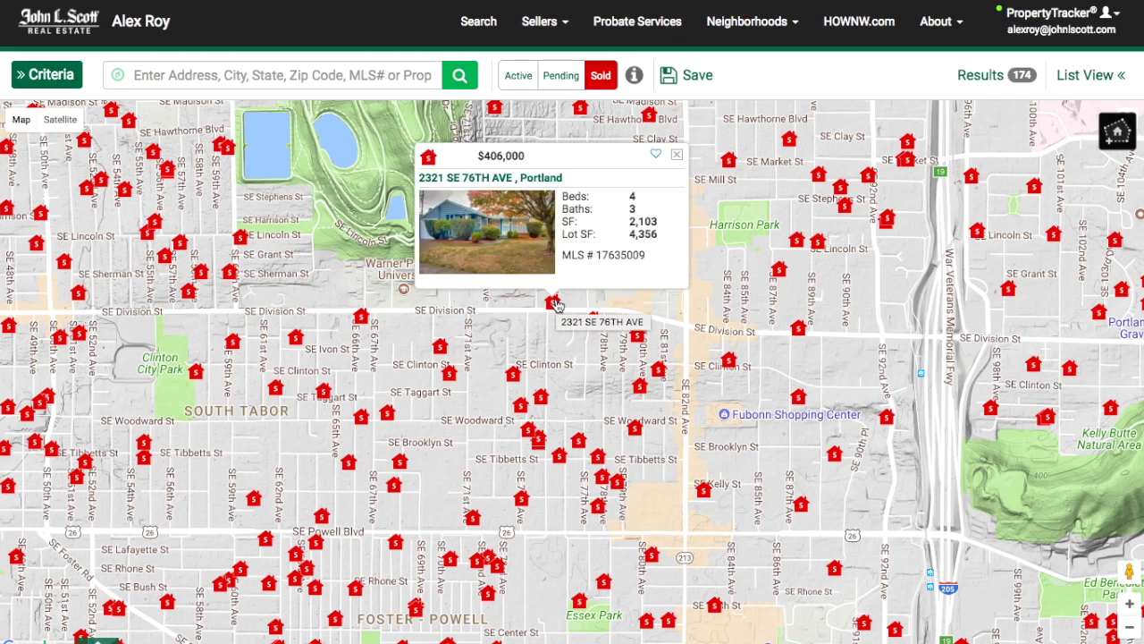
# Restore the map to active listings only, back to 44 results
pyautogui.click(561, 75)
pyautogui.click(519, 75)
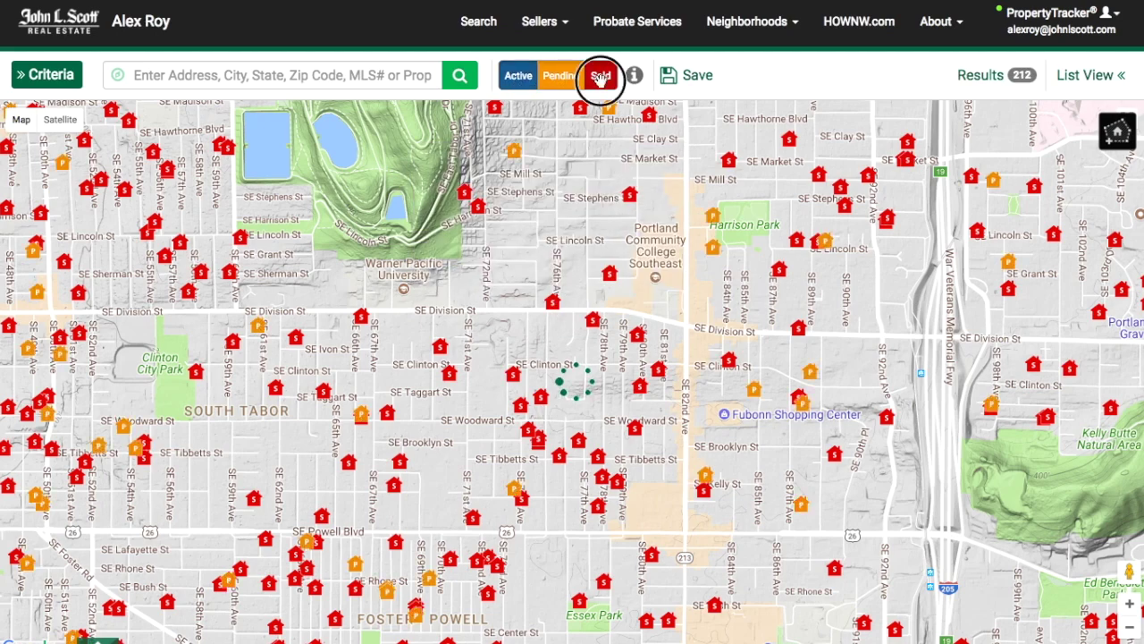
pyautogui.click(600, 75)
pyautogui.click(561, 75)
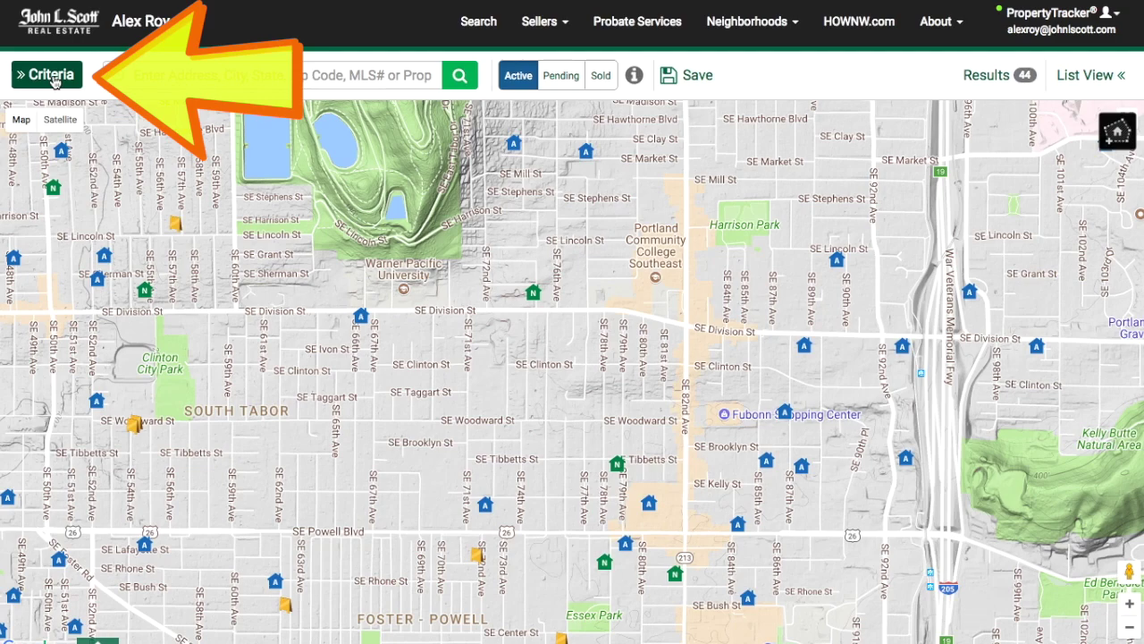
pyautogui.click(51, 75)
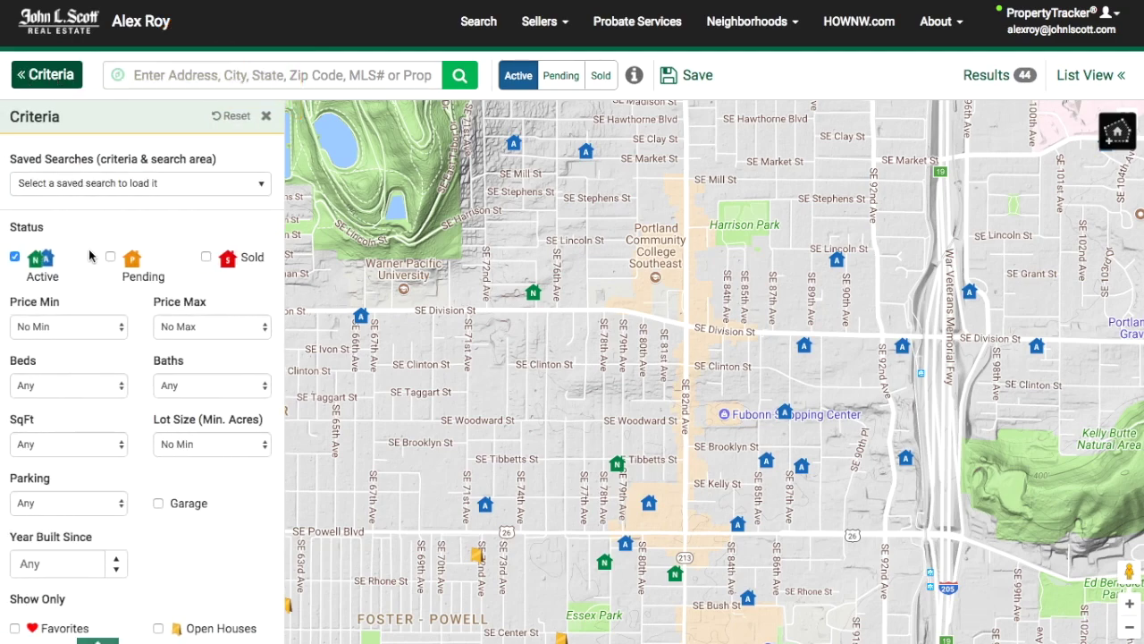
# Filter to open houses only and zoom out to show 29 results
pyautogui.scroll(-2, 88, 255)
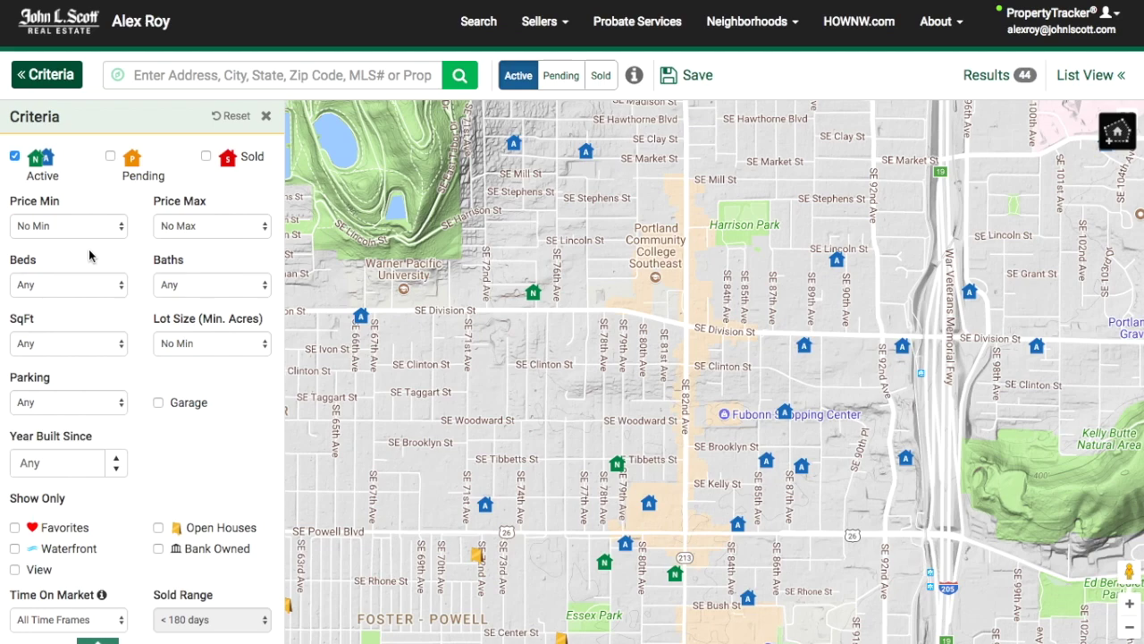
pyautogui.scroll(-2, 88, 255)
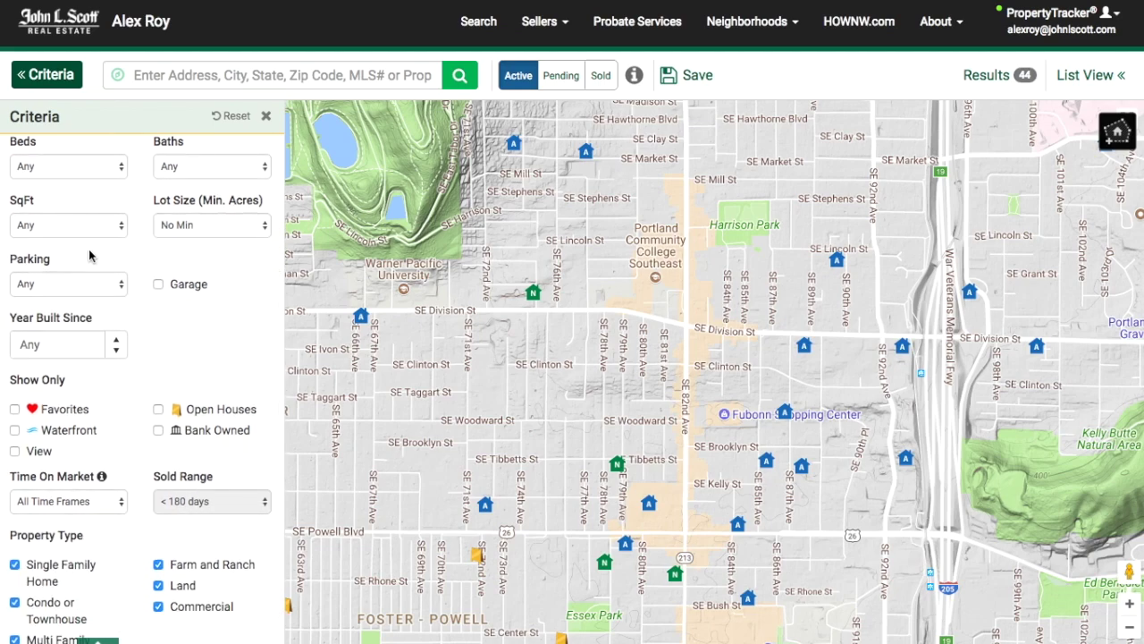
pyautogui.click(158, 409)
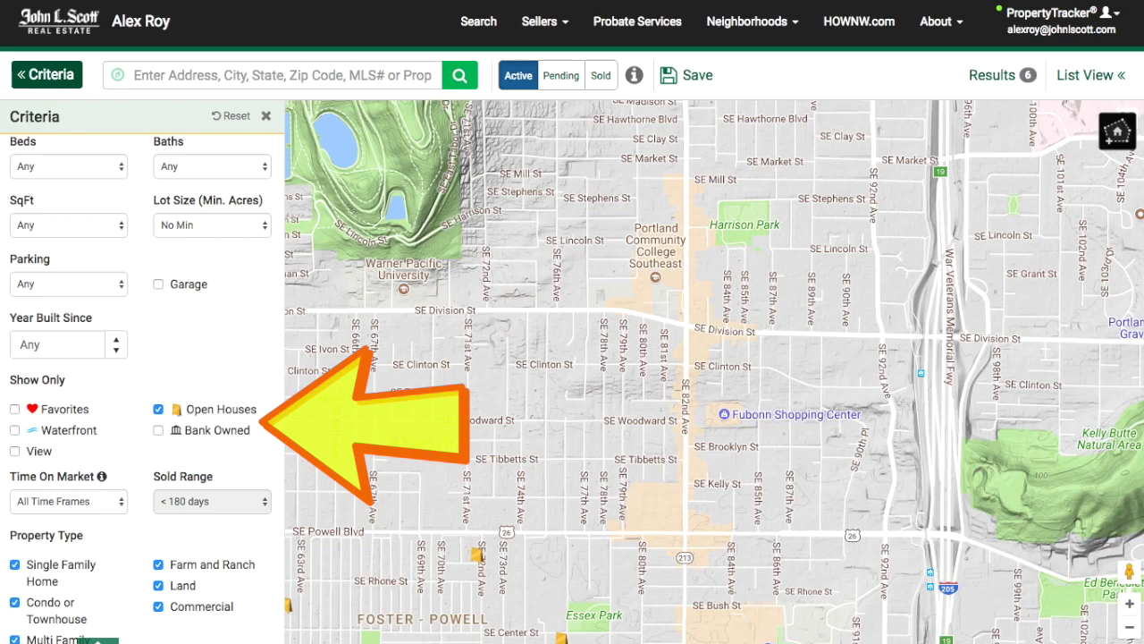
pyautogui.click(1130, 627)
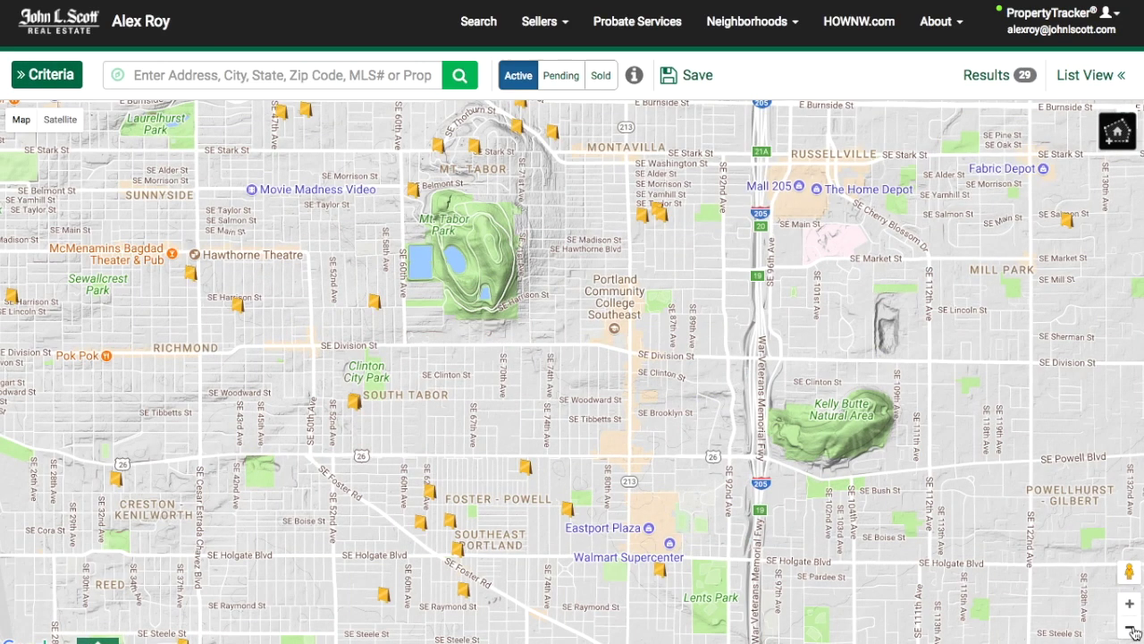
# Zoom out to all of Portland and remove the open-houses filter
pyautogui.click(1130, 627)
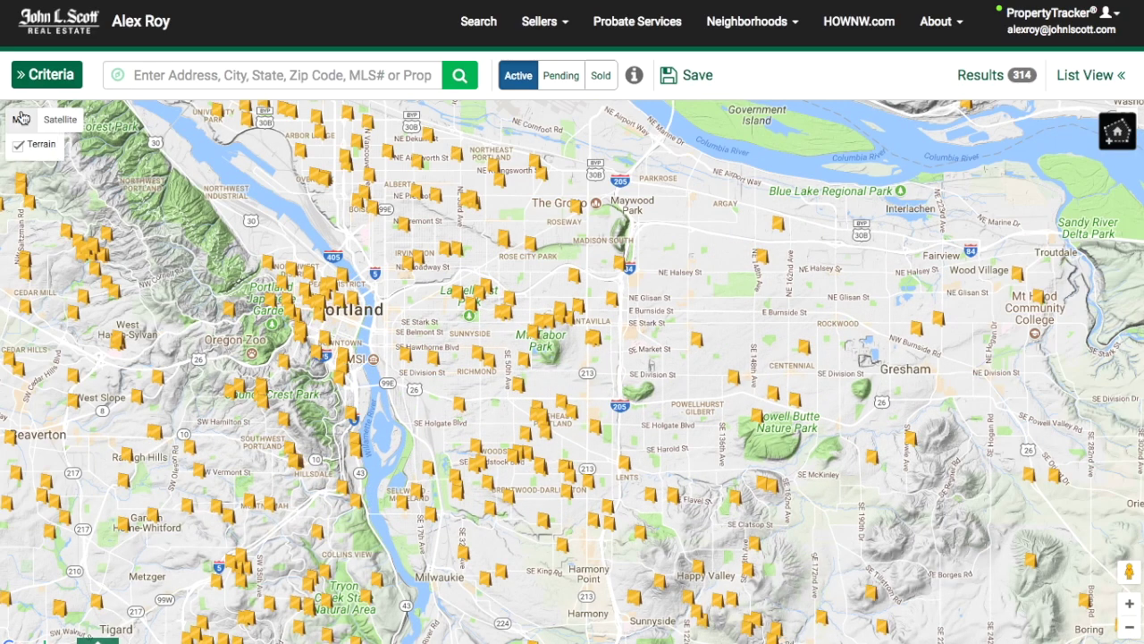
pyautogui.click(53, 83)
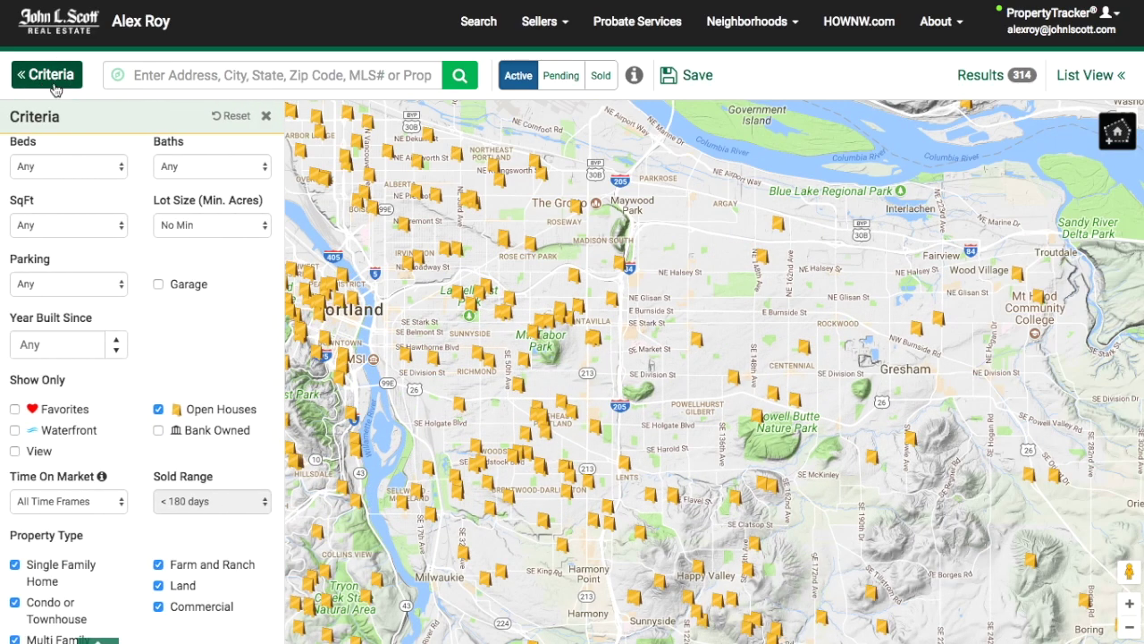
pyautogui.click(158, 410)
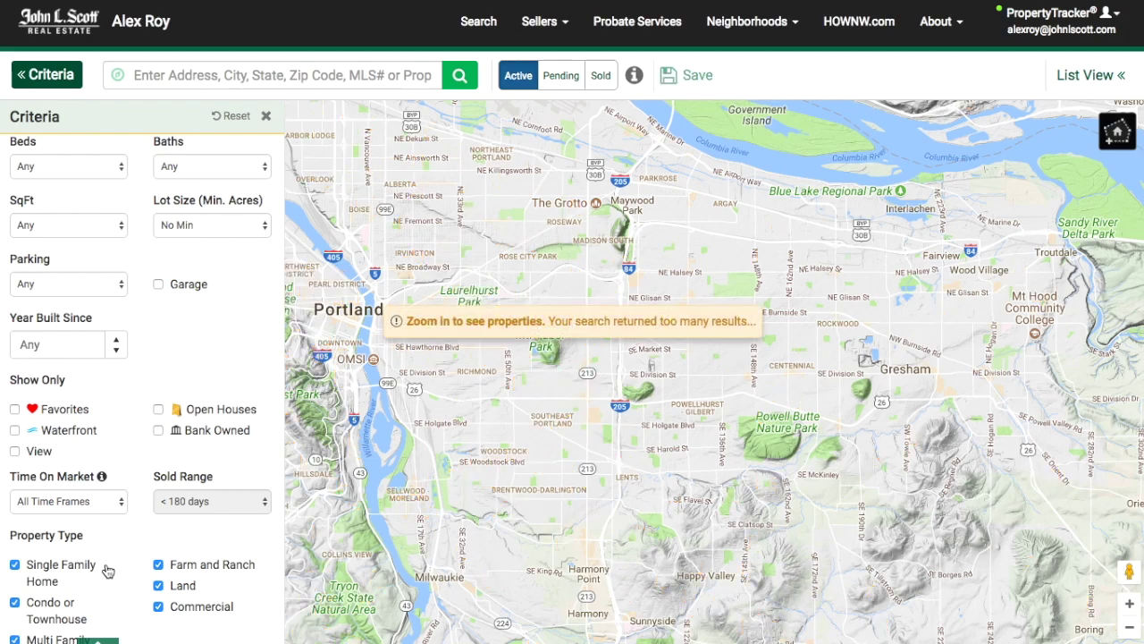
pyautogui.scroll(-3, 107, 570)
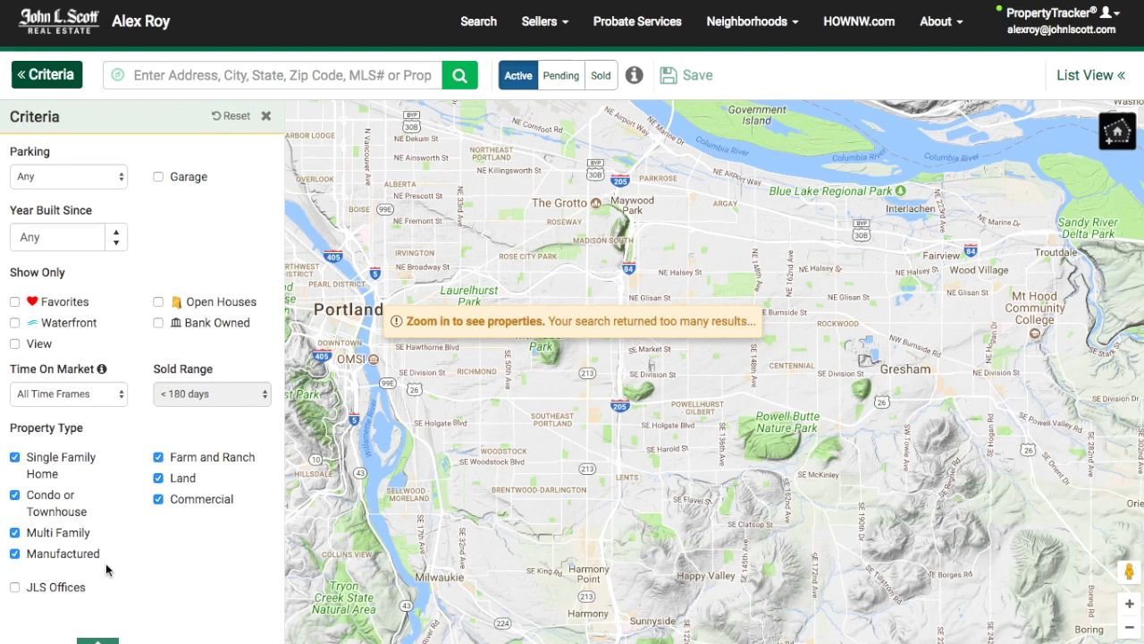
# Limit property type to Land only and preview the $109,900 lot on NE 172nd Ave
pyautogui.click(14, 456)
pyautogui.click(14, 494)
pyautogui.click(14, 531)
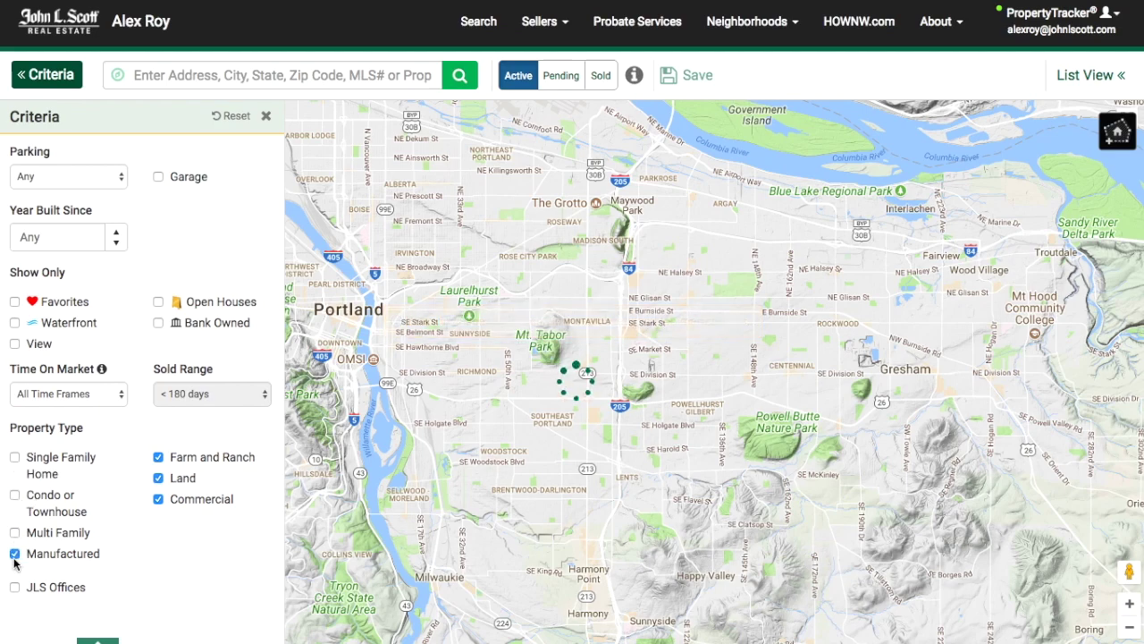
pyautogui.click(15, 554)
pyautogui.click(158, 498)
pyautogui.click(158, 456)
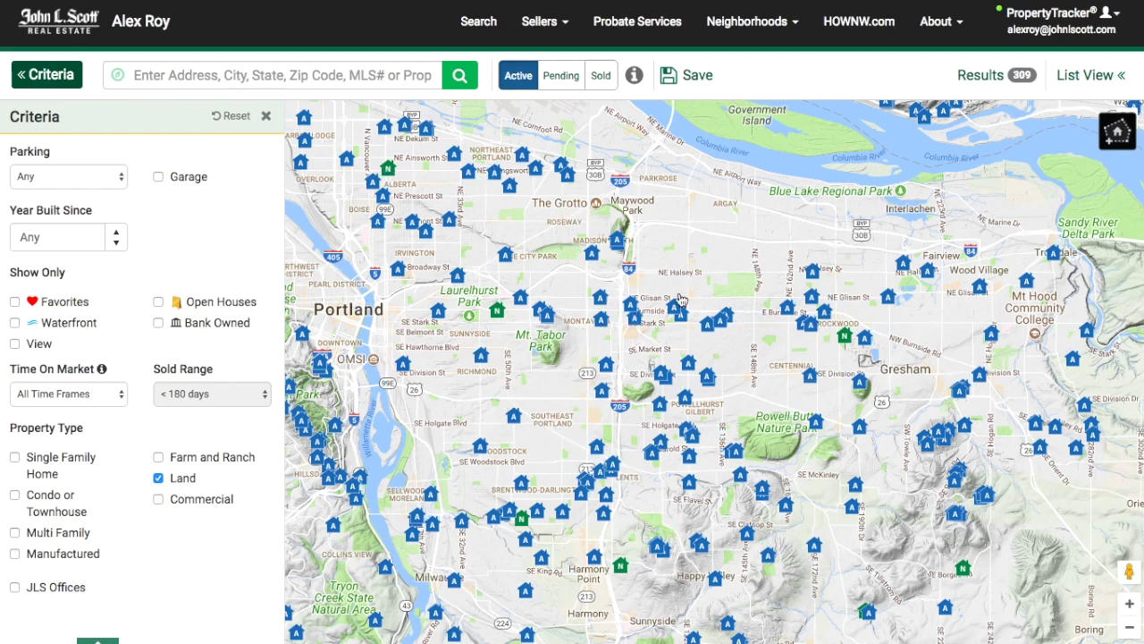
pyautogui.click(814, 274)
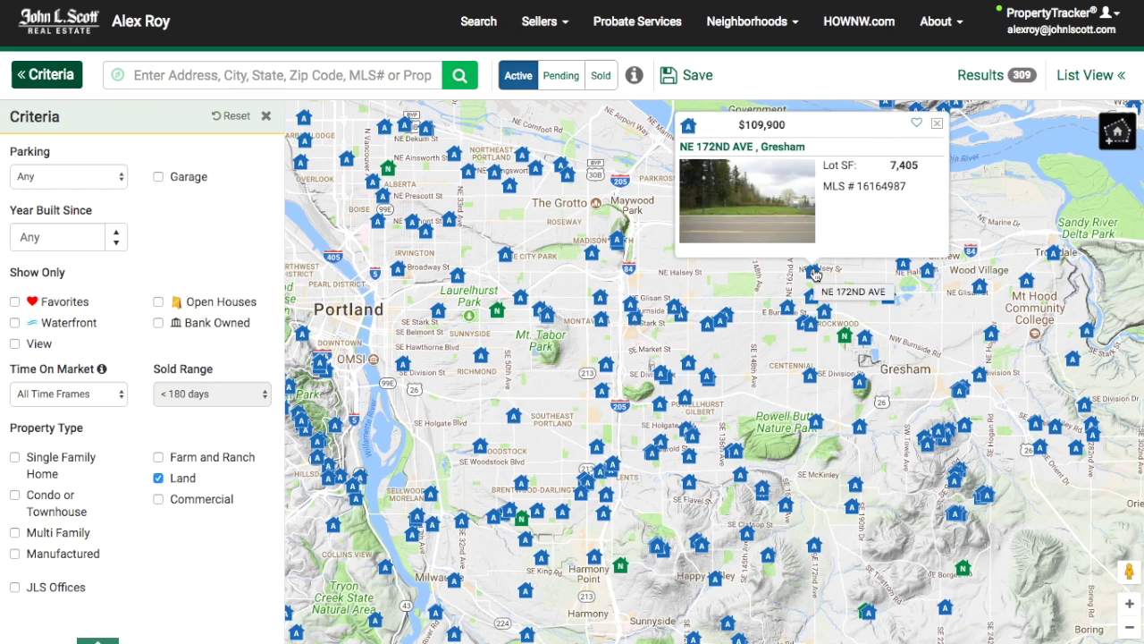
pyautogui.click(732, 324)
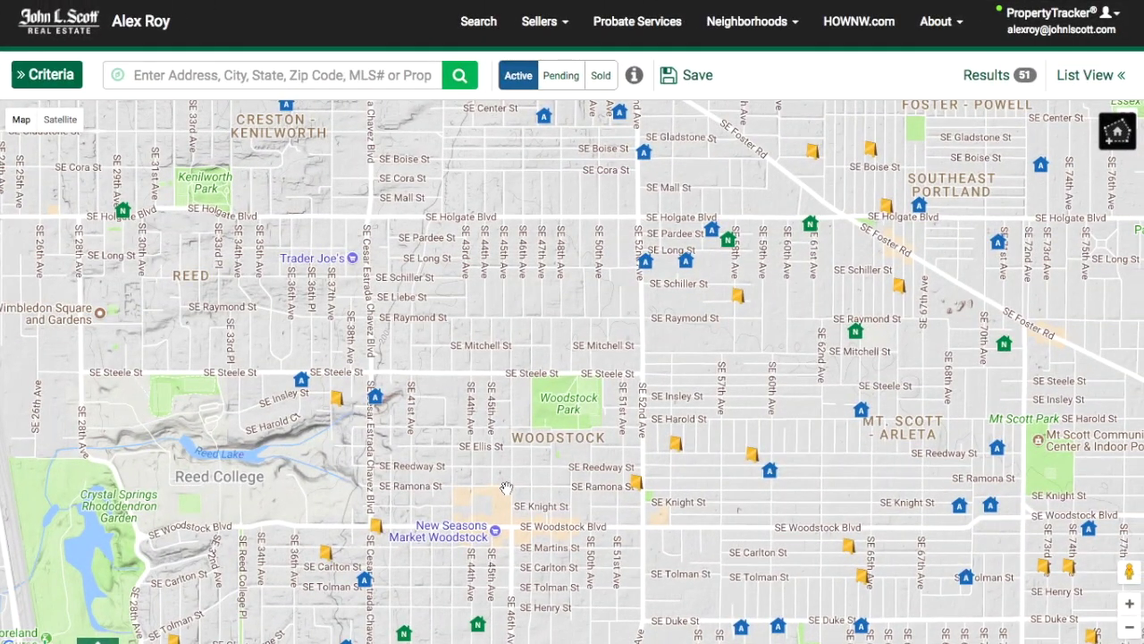
# Open the $475,000 SE Steele St listing's details and expand Schools and Property History
pyautogui.click(304, 386)
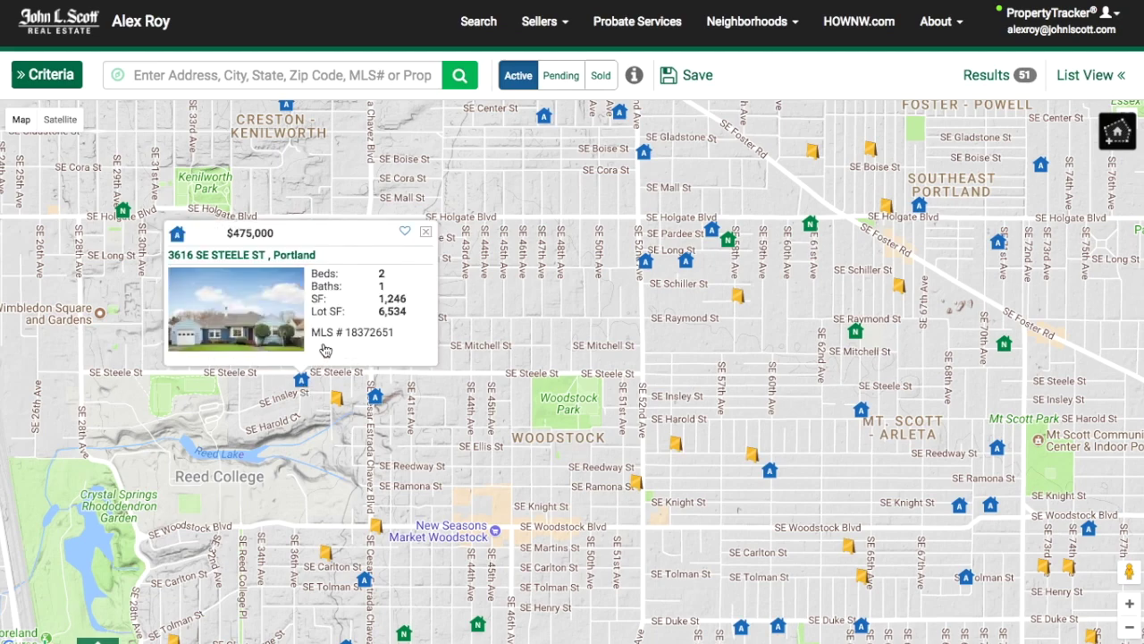
pyautogui.click(278, 316)
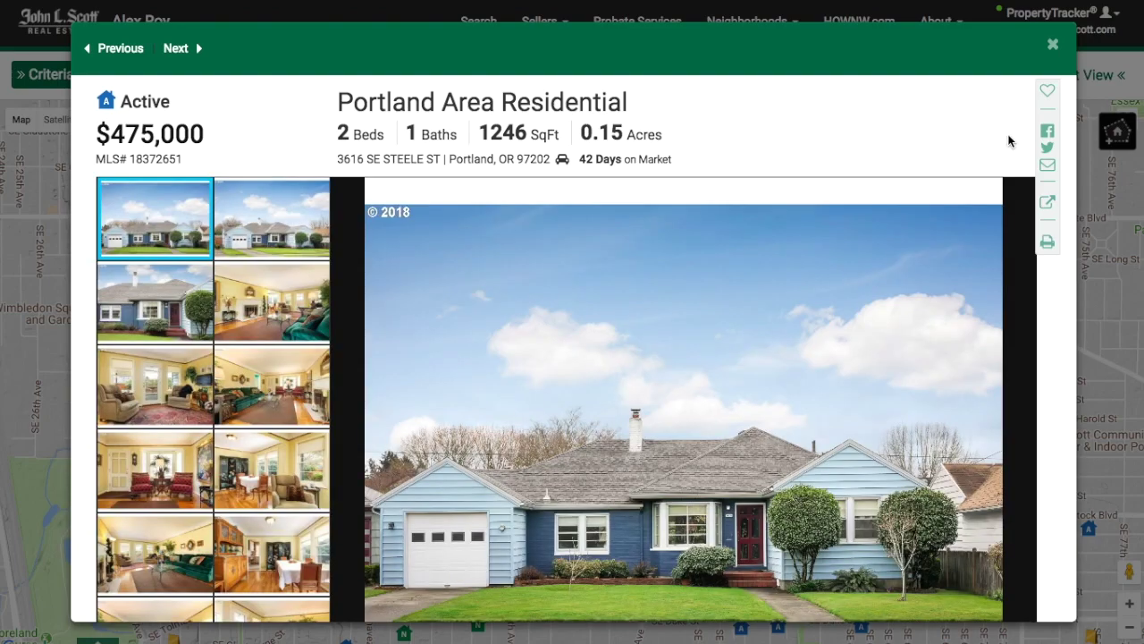
pyautogui.scroll(-10, 1032, 152)
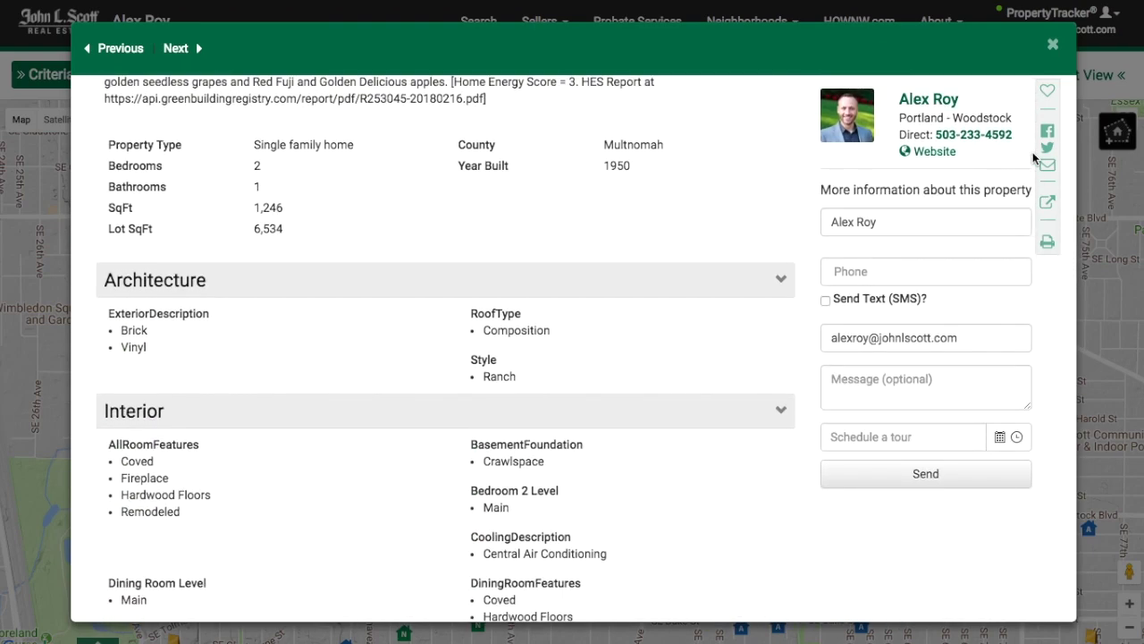
pyautogui.scroll(-13, 777, 264)
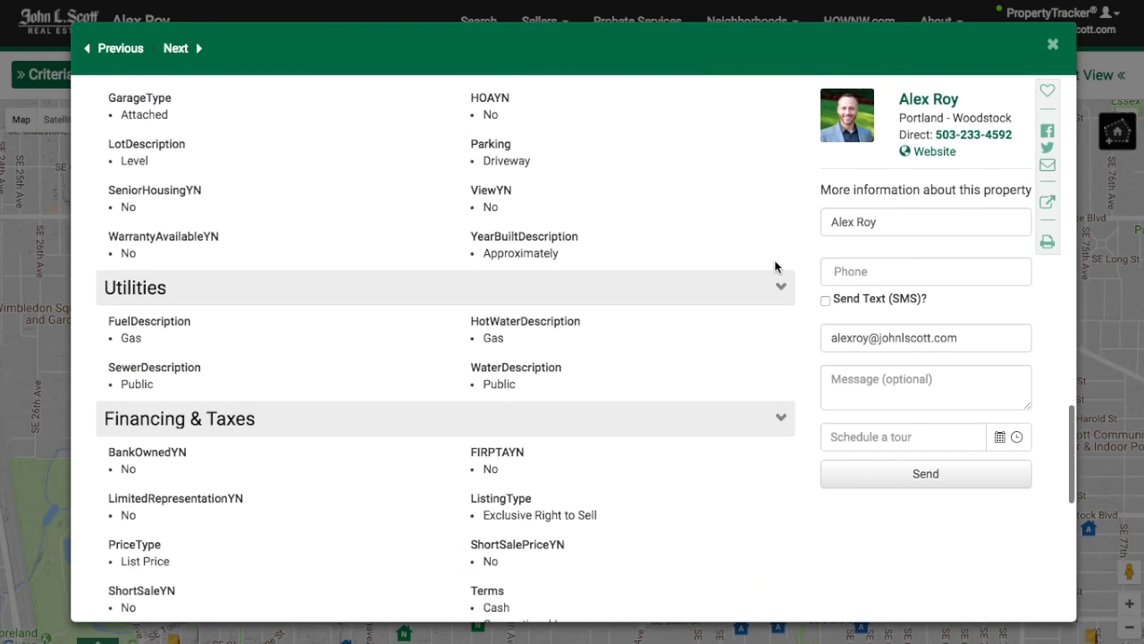
pyautogui.scroll(-6, 777, 266)
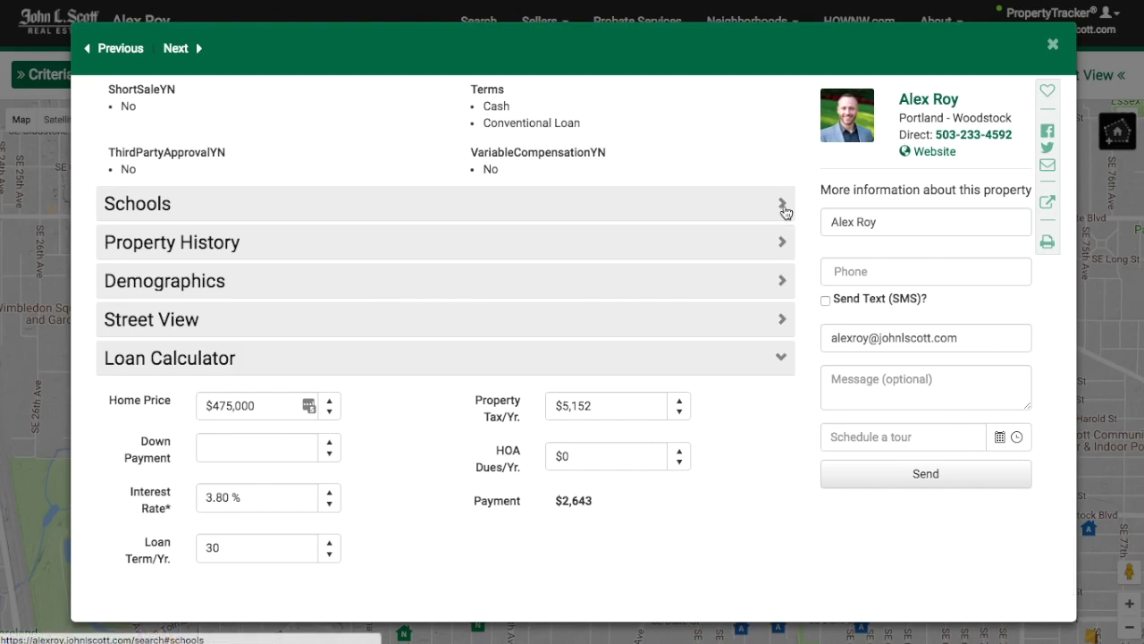
pyautogui.click(784, 211)
pyautogui.scroll(-2, 786, 241)
pyautogui.click(779, 261)
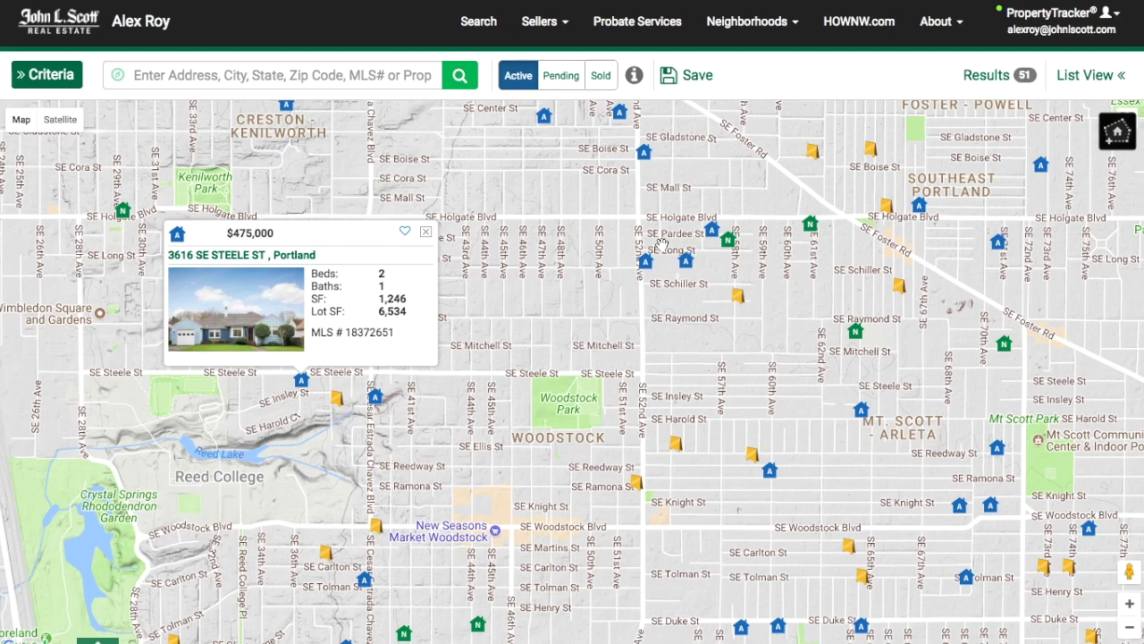
pyautogui.click(426, 232)
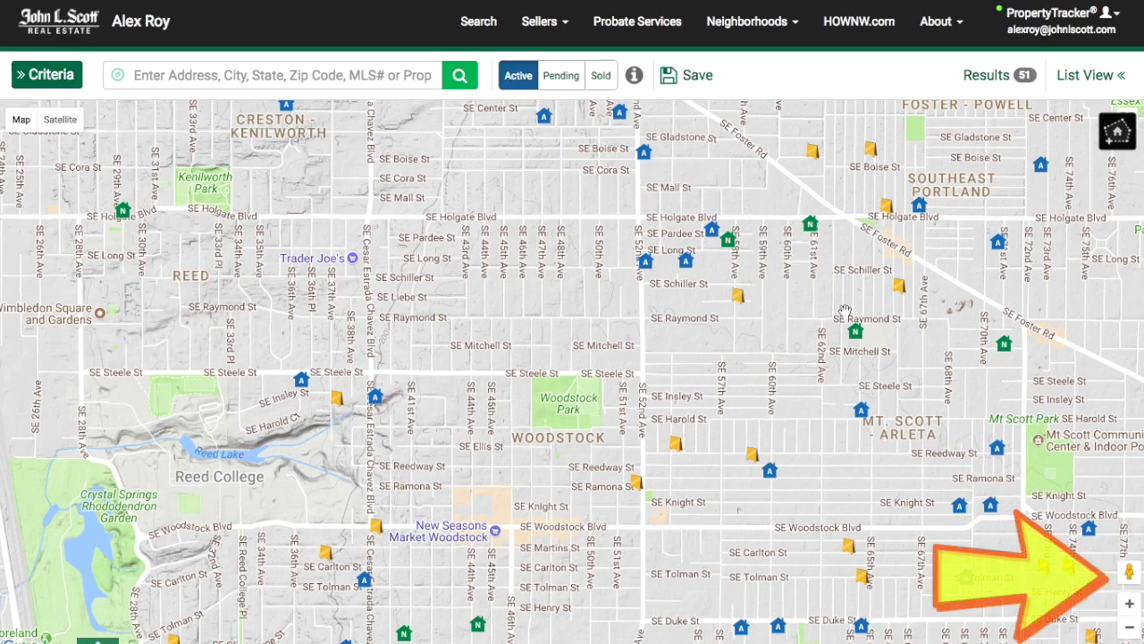
pyautogui.moveTo(1127, 572); pyautogui.dragTo(303, 356)
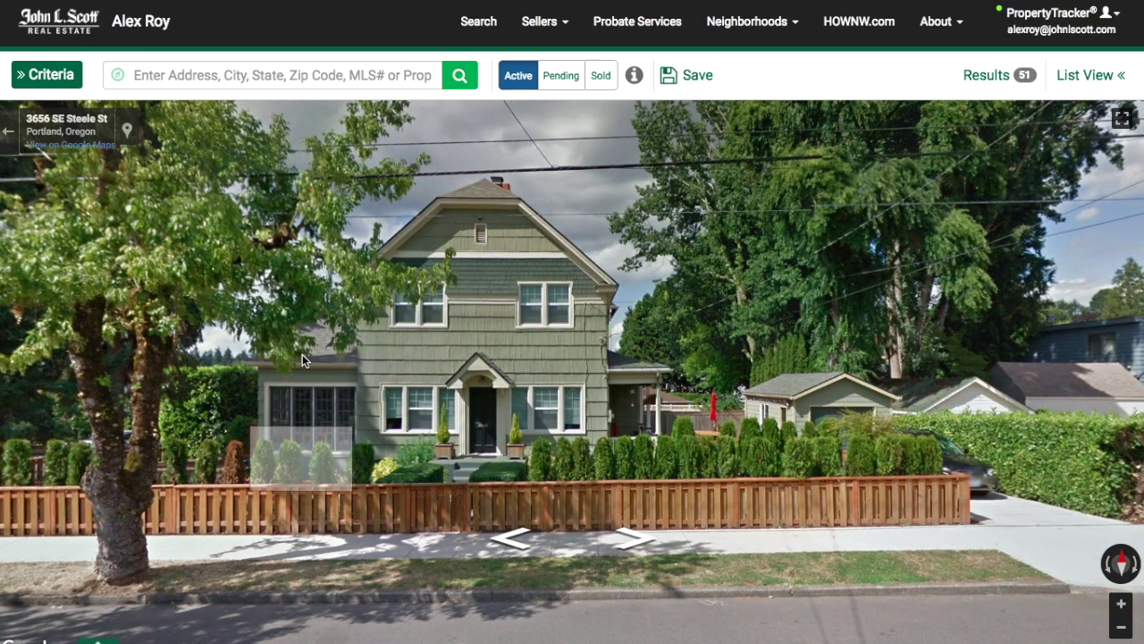
pyautogui.moveTo(191, 260); pyautogui.dragTo(744, 271)
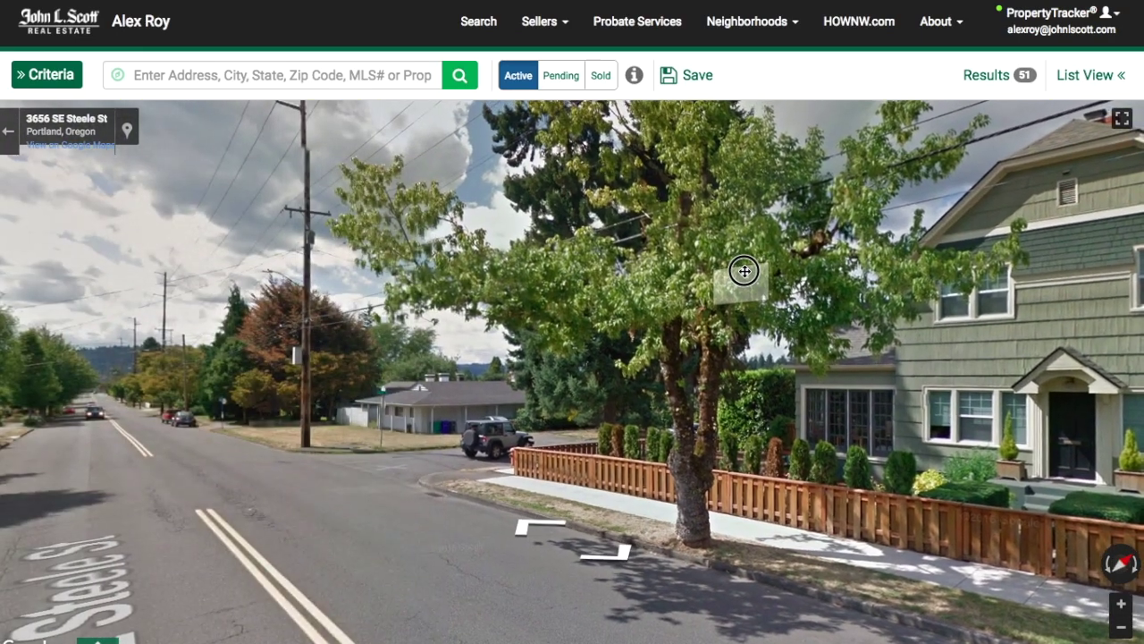